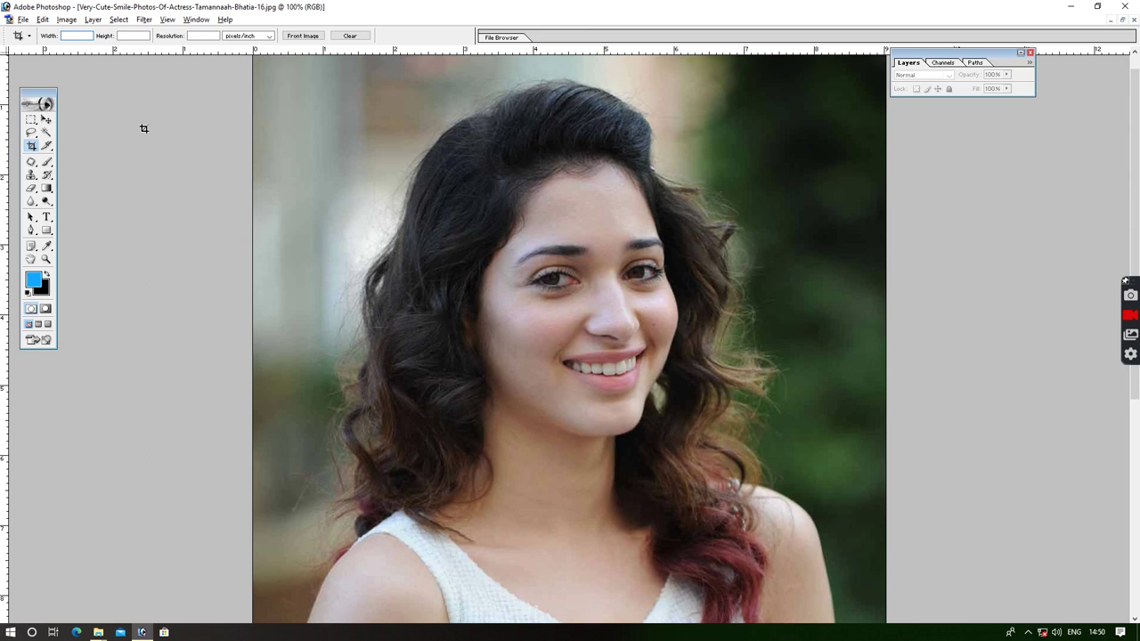
# Set the Crop tool to a width of 1.5 in, a height of 2 in and a resolution of 200 pixels/inch
pyautogui.hotkey('ctrl', '-')
pyautogui.hotkey('ctrl', '-')
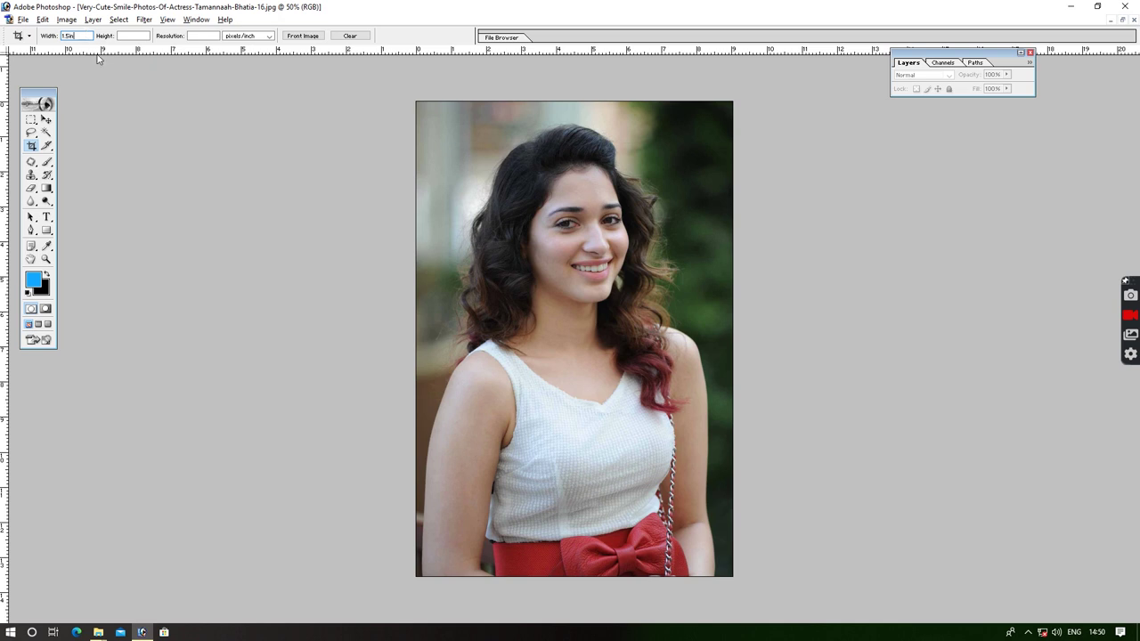
pyautogui.click(134, 36)
pyautogui.write('2 in')
pyautogui.click(204, 36)
pyautogui.write('200')
# Crop the portrait to the head and upper body, from just above the hair down to mid-chest
pyautogui.moveTo(415, 104); pyautogui.dragTo(757, 502)
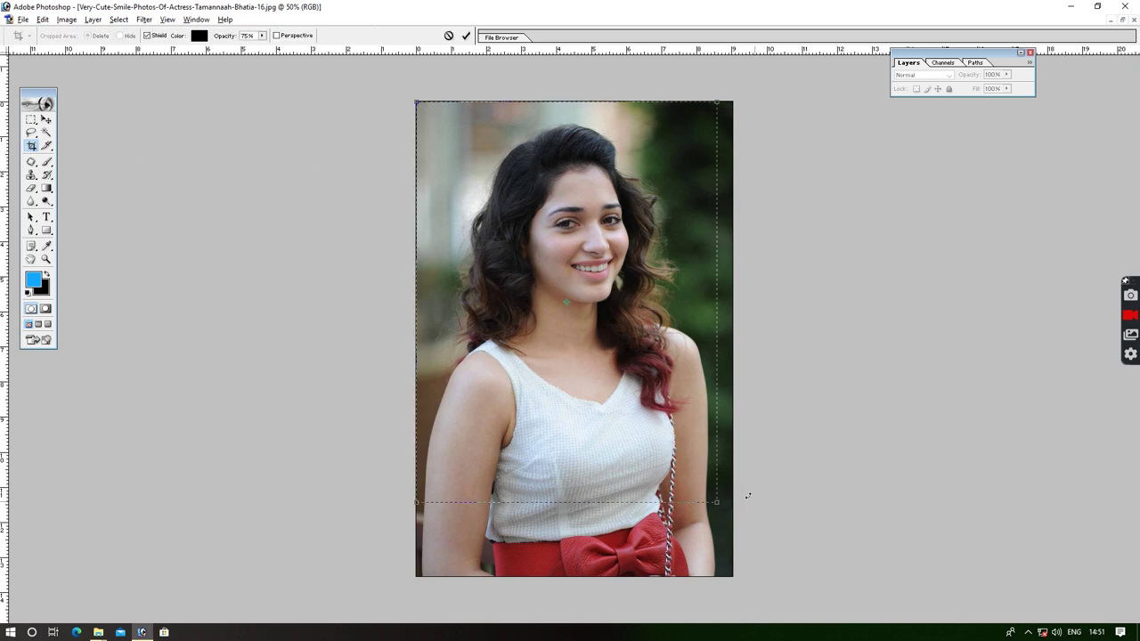
pyautogui.moveTo(673, 362); pyautogui.dragTo(700, 365)
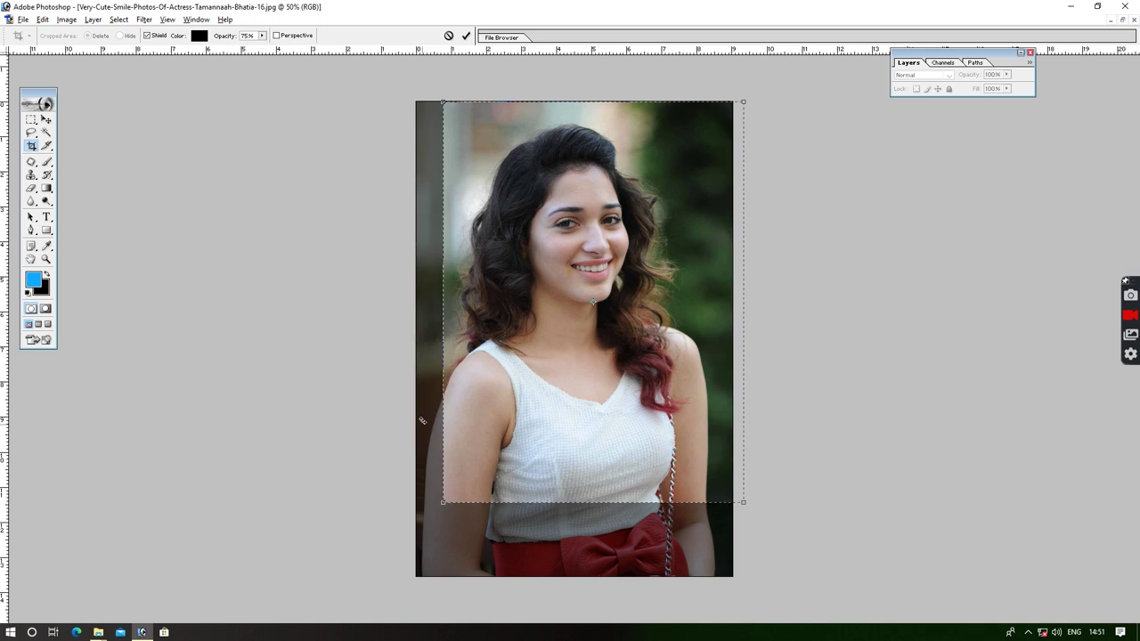
pyautogui.moveTo(742, 500); pyautogui.dragTo(684, 457)
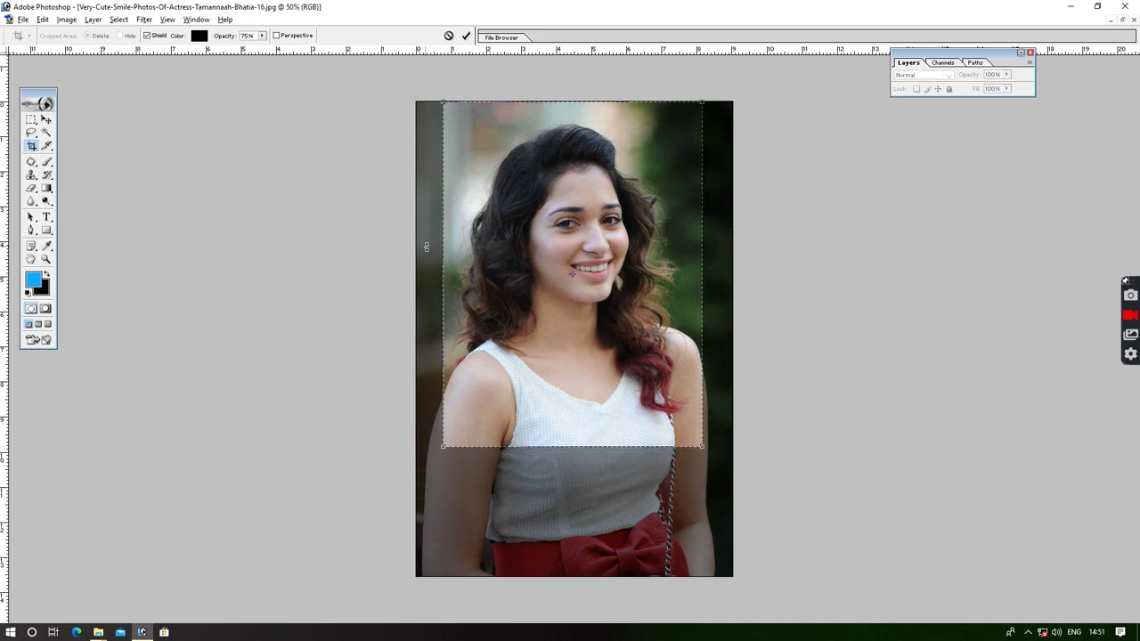
pyautogui.moveTo(554, 257); pyautogui.dragTo(552, 266)
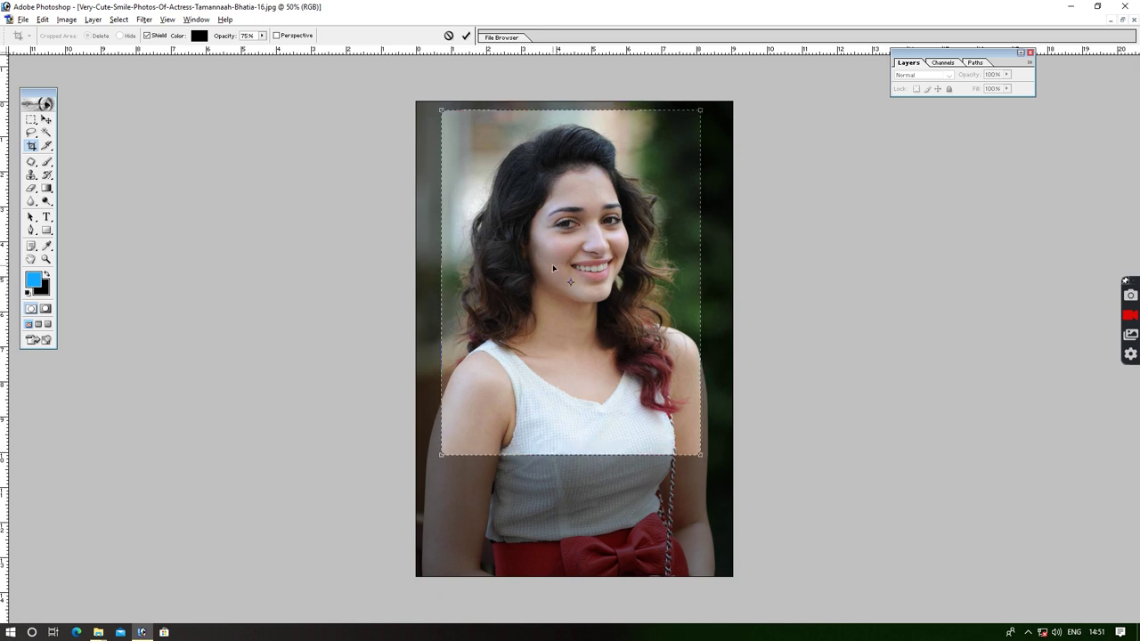
pyautogui.click(466, 35)
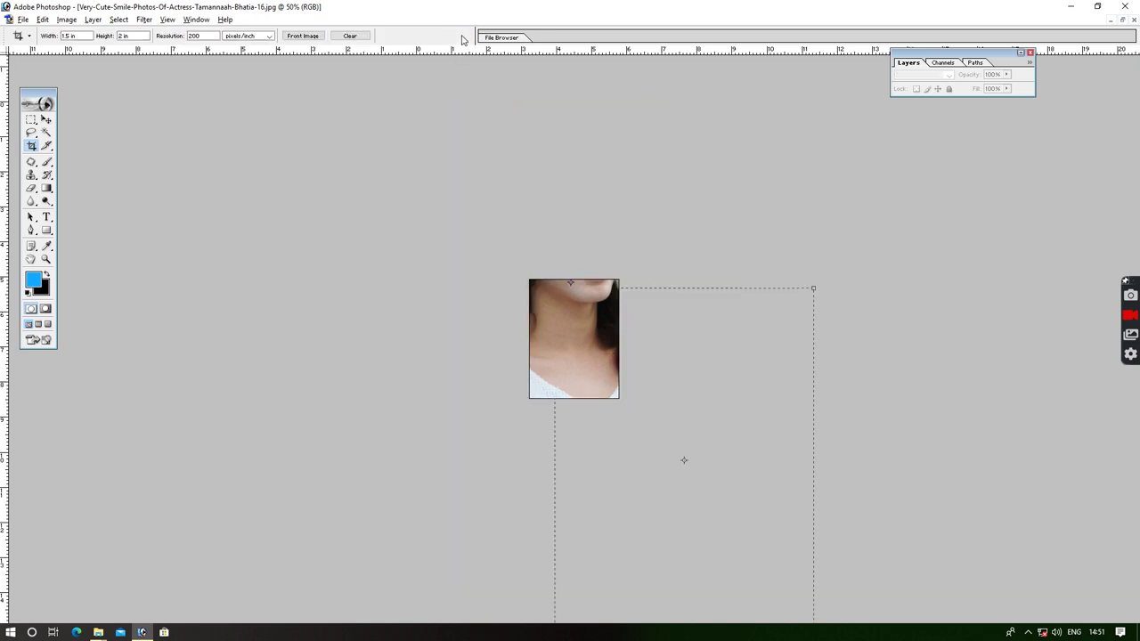
# Expand the Layers palette and convert the cropped photo's Background into a regular, unlocked layer
pyautogui.hotkey('ctrl', '+')
pyautogui.hotkey('ctrl', '+')
pyautogui.hotkey('ctrl', '+')
pyautogui.hotkey('ctrl', '+')
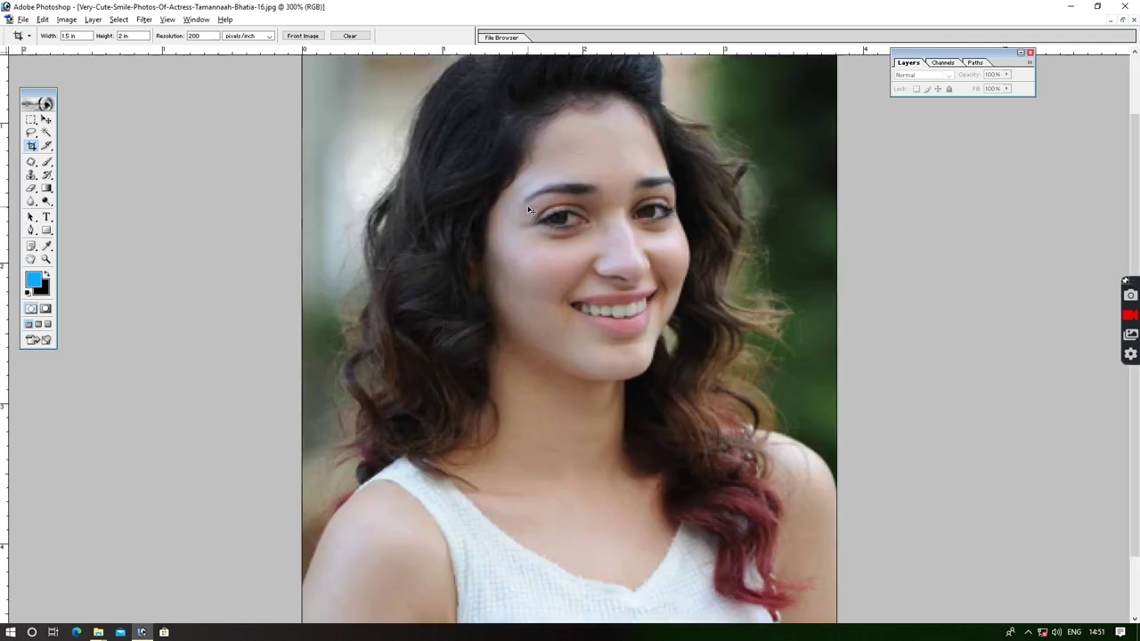
pyautogui.hotkey('ctrl', '-')
pyautogui.hotkey('ctrl', '-')
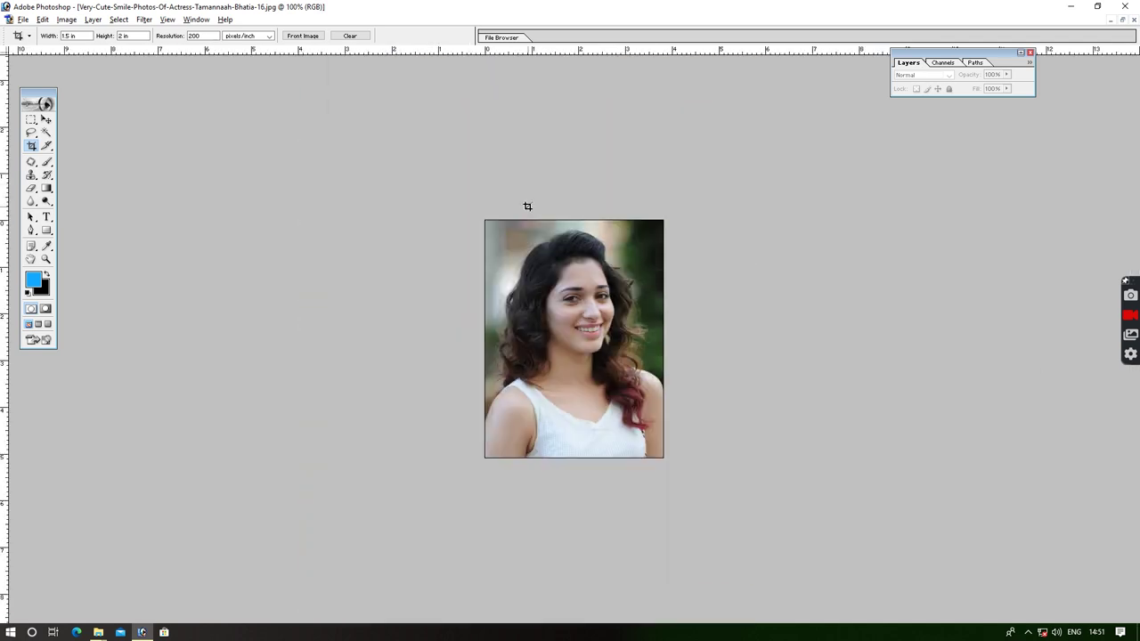
pyautogui.hotkey('ctrl', '+')
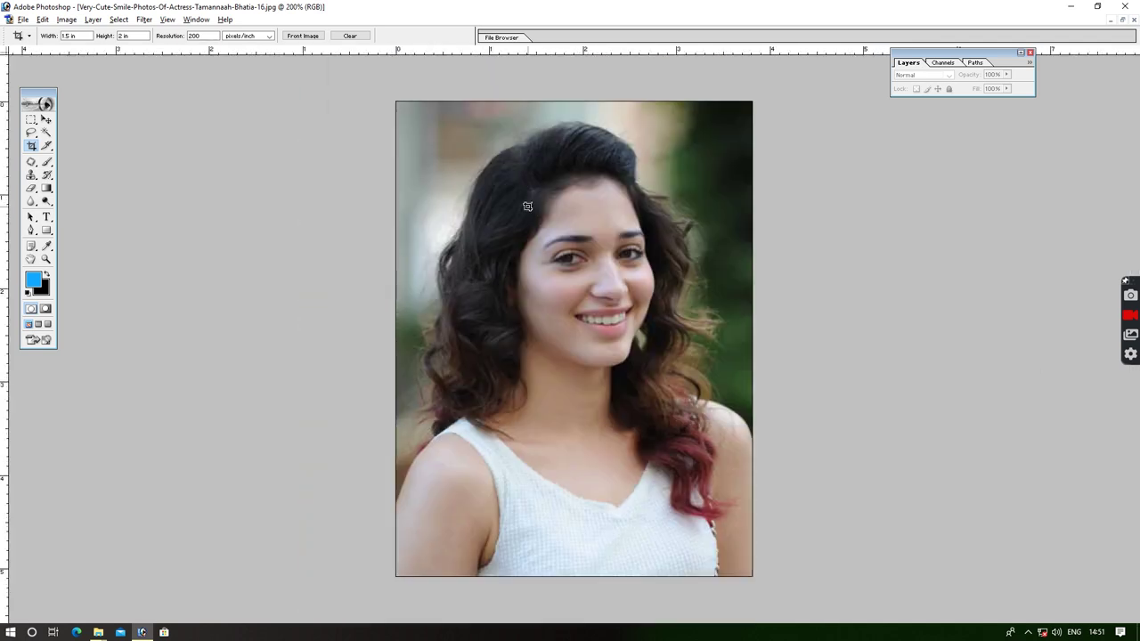
pyautogui.click(1020, 53)
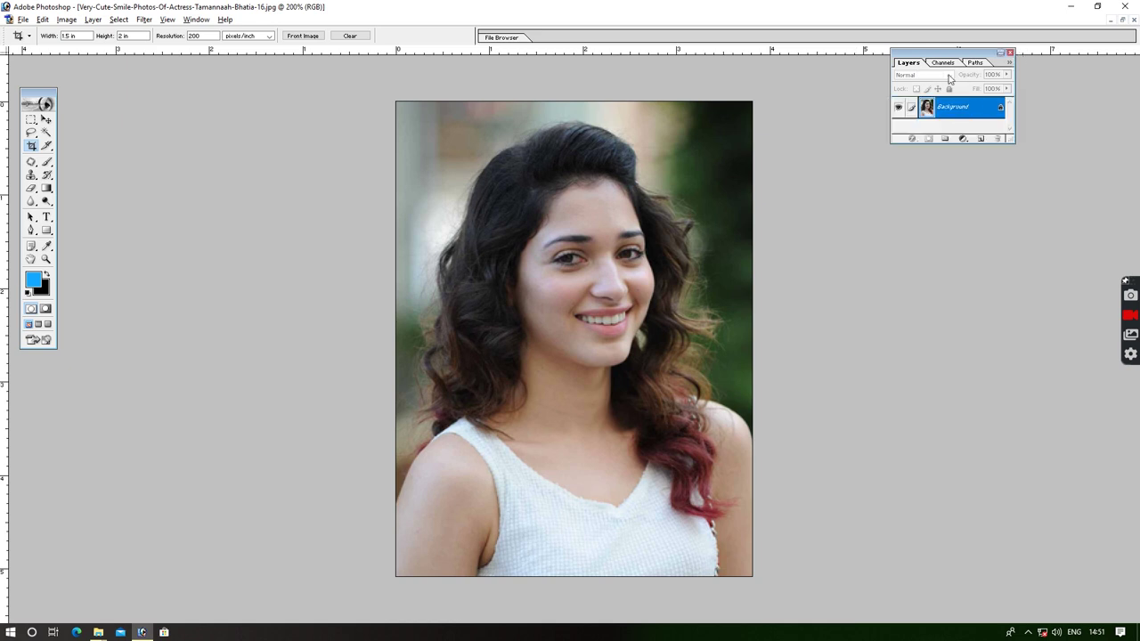
pyautogui.click(196, 18)
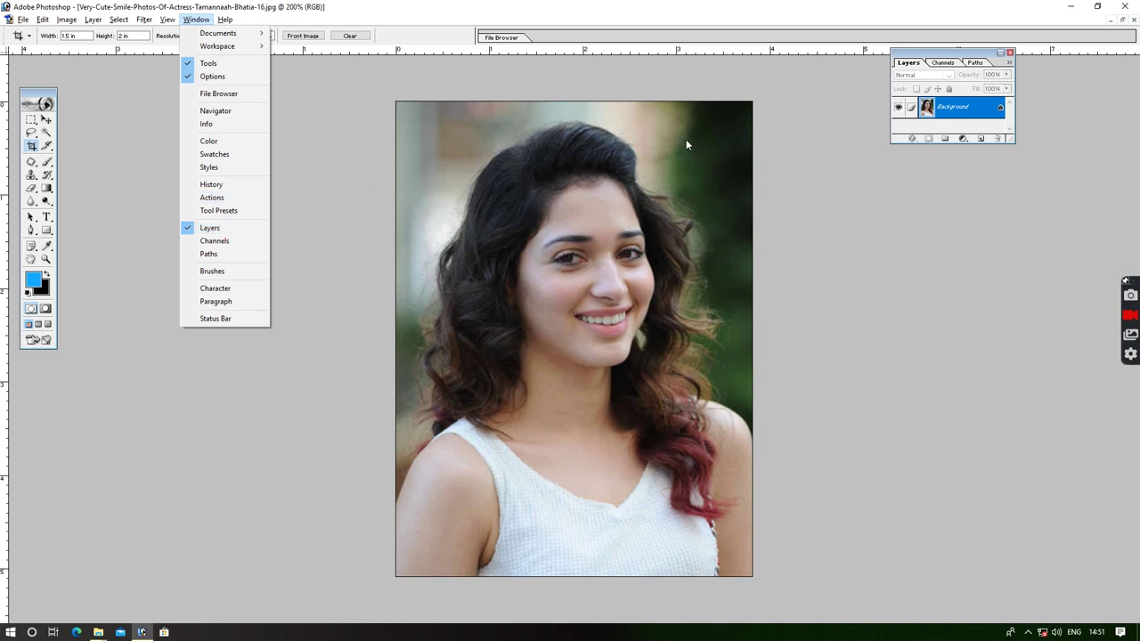
pyautogui.click(967, 116)
pyautogui.doubleClick(967, 107)
pyautogui.click(651, 296)
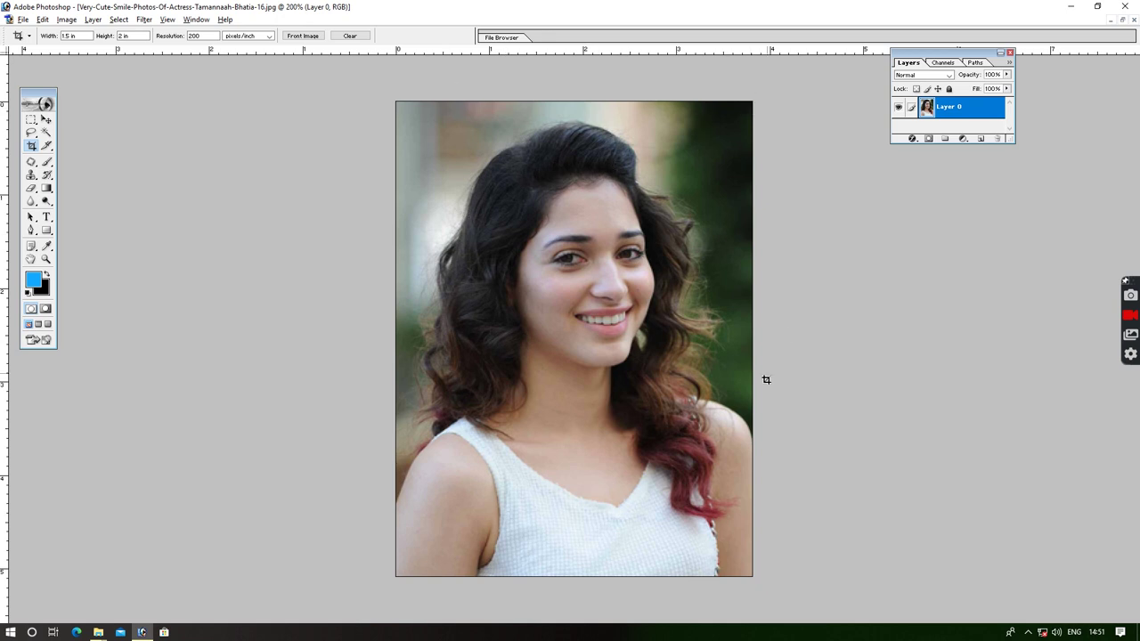
# Add a 1 px outside Stroke layer style to the photo in near-black (020000)
pyautogui.click(912, 139)
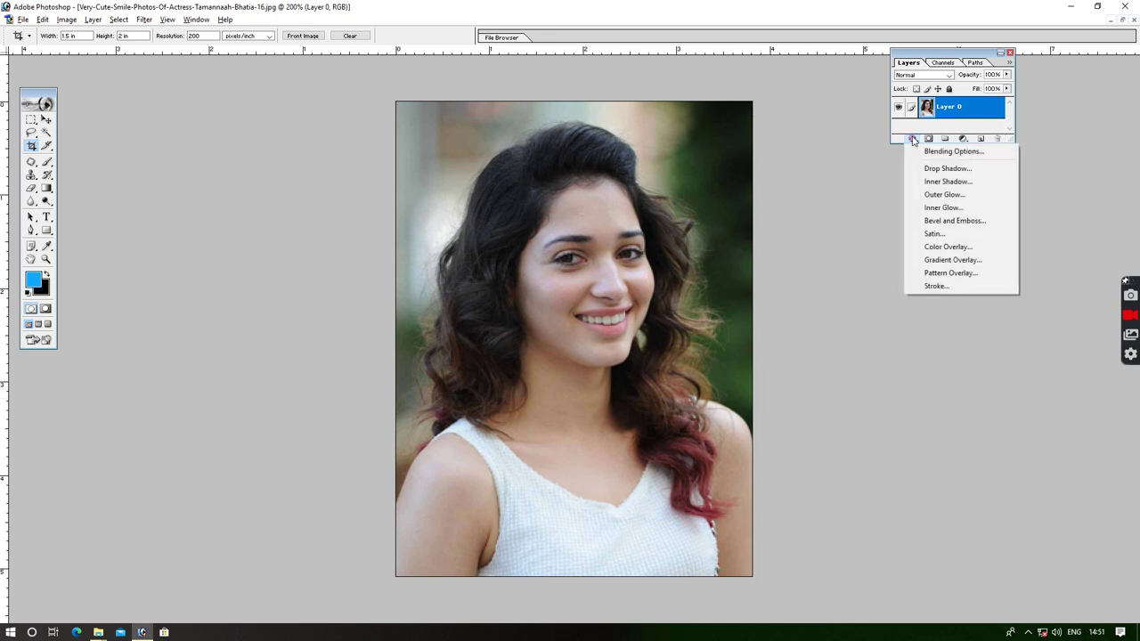
pyautogui.click(946, 288)
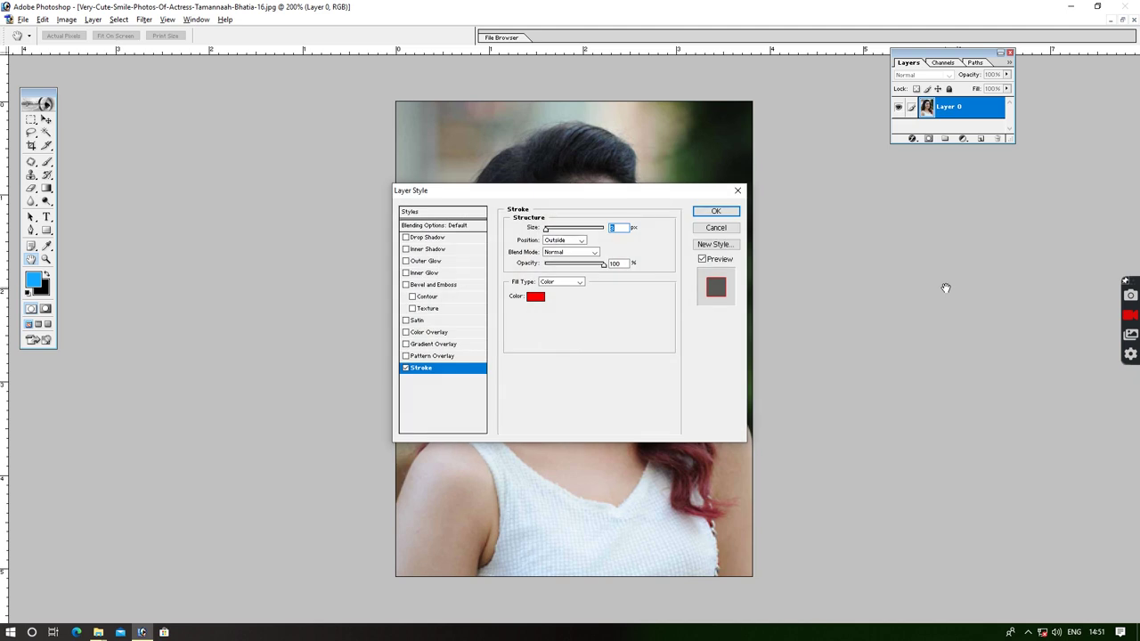
pyautogui.click(535, 297)
pyautogui.click(239, 461)
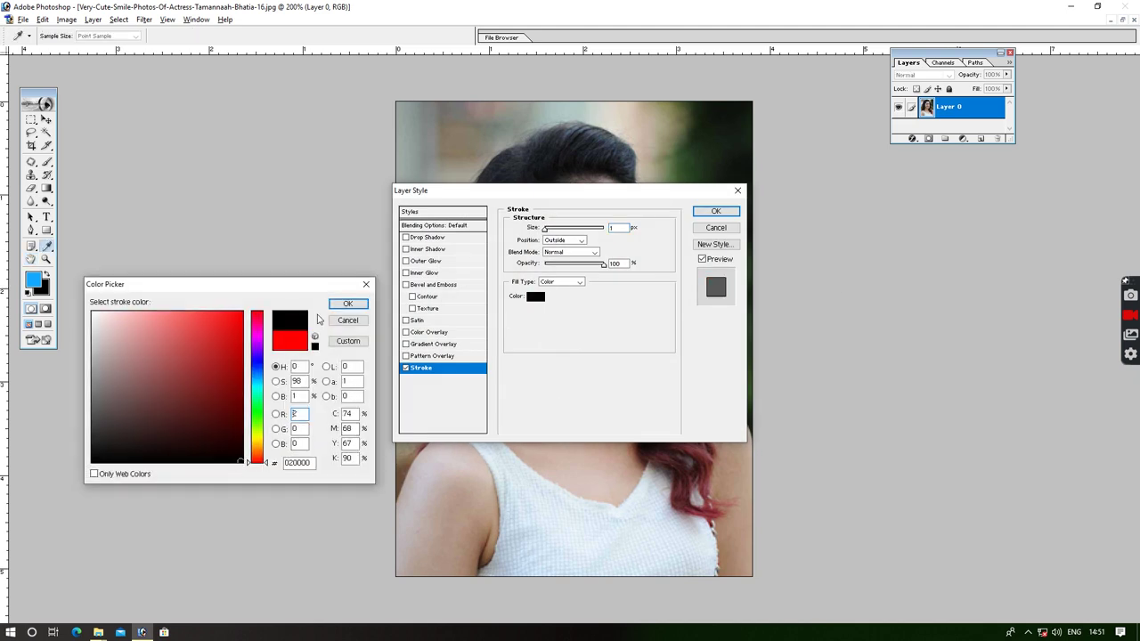
pyautogui.click(347, 304)
pyautogui.click(716, 211)
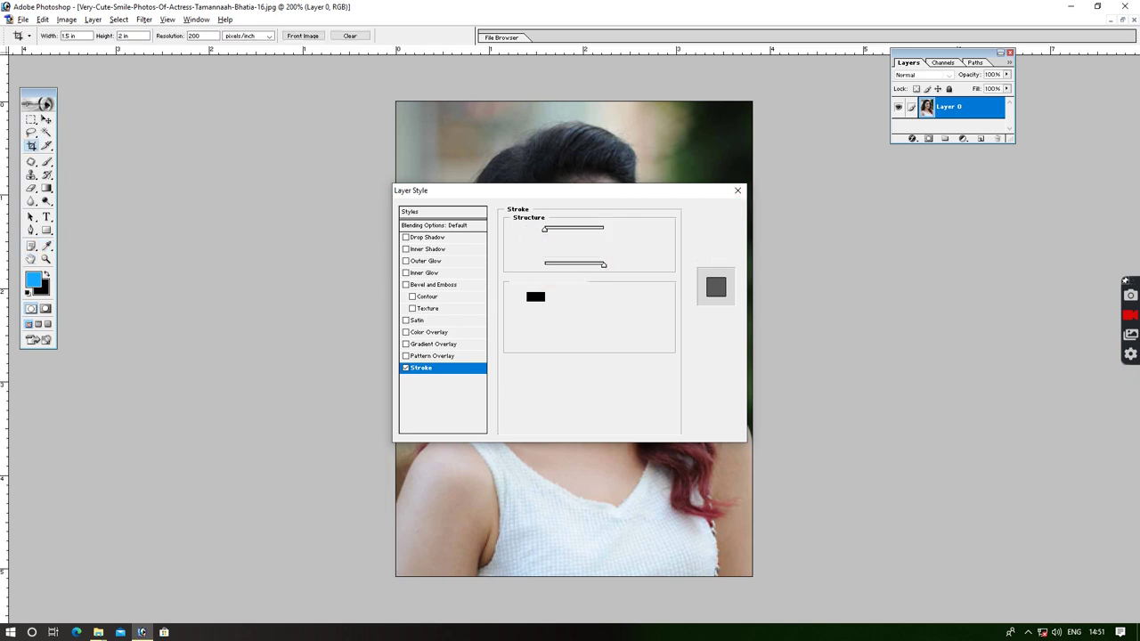
# Select the whole canvas and scale the photo about its centre to 93.2%, leaving a transparent margin around it
pyautogui.click(42, 20)
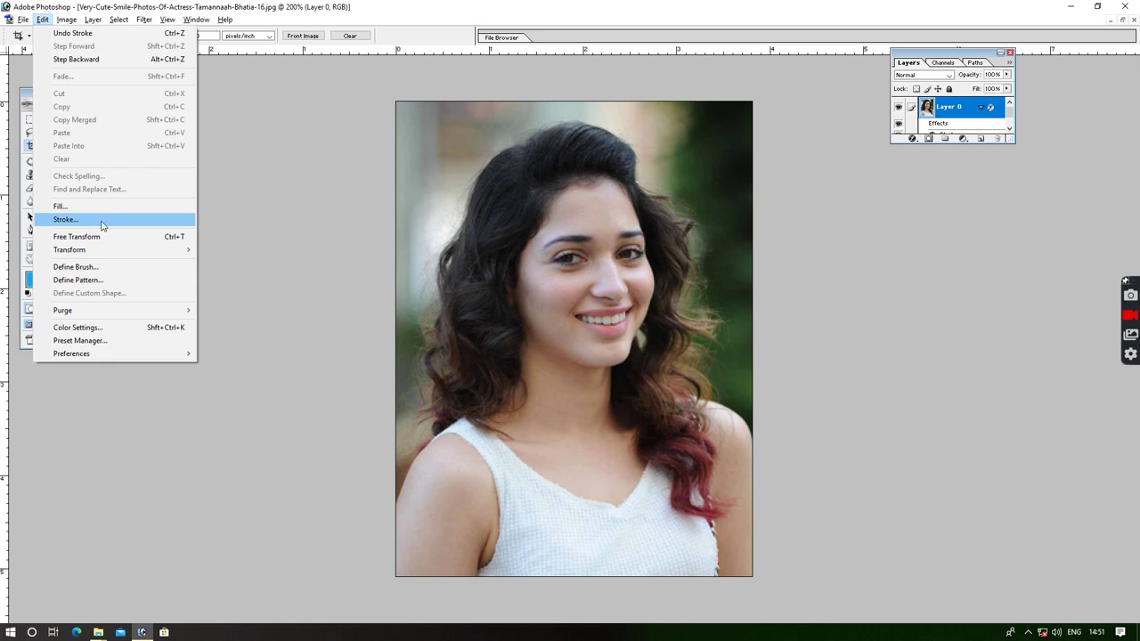
pyautogui.click(657, 120)
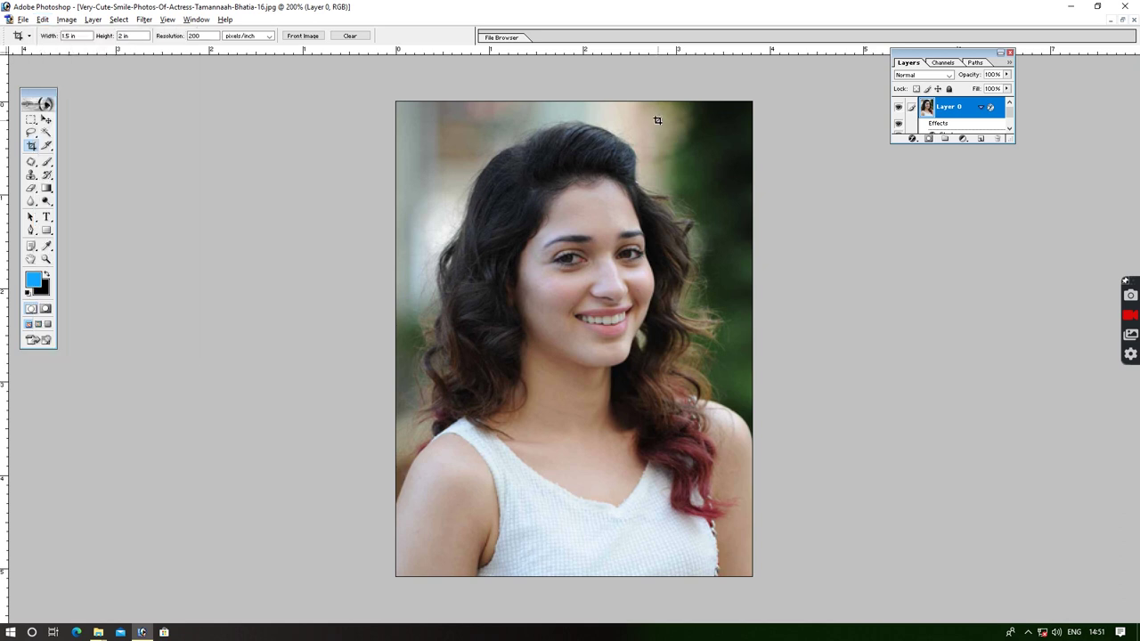
pyautogui.hotkey('ctrl', 'a')
pyautogui.hotkey('ctrl', 't')
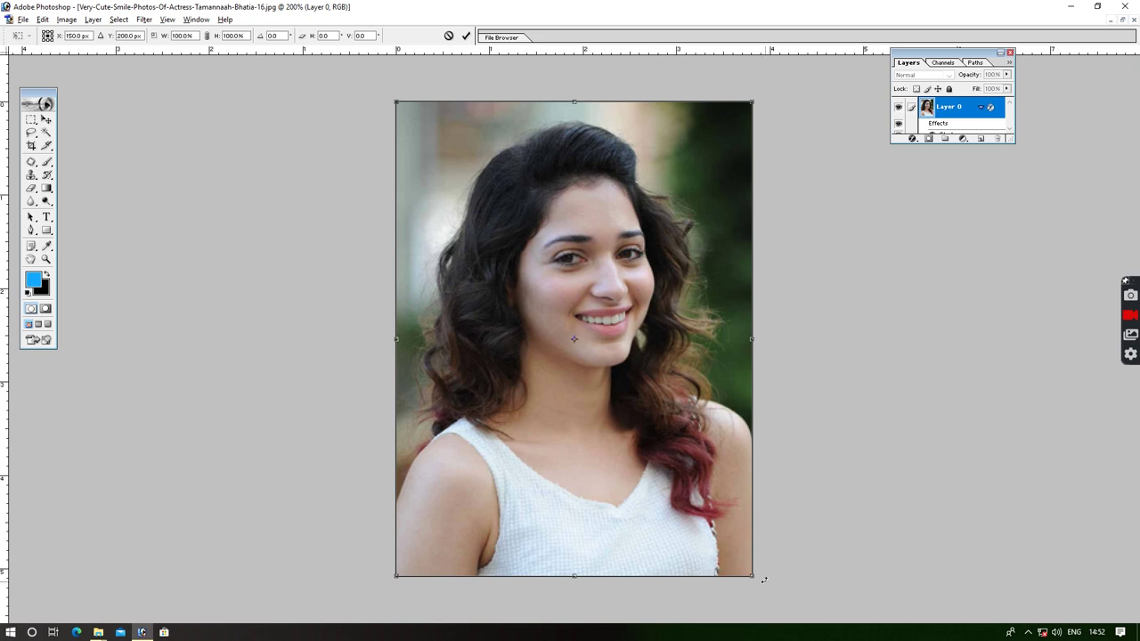
pyautogui.moveTo(751, 577); pyautogui.dragTo(731, 566)
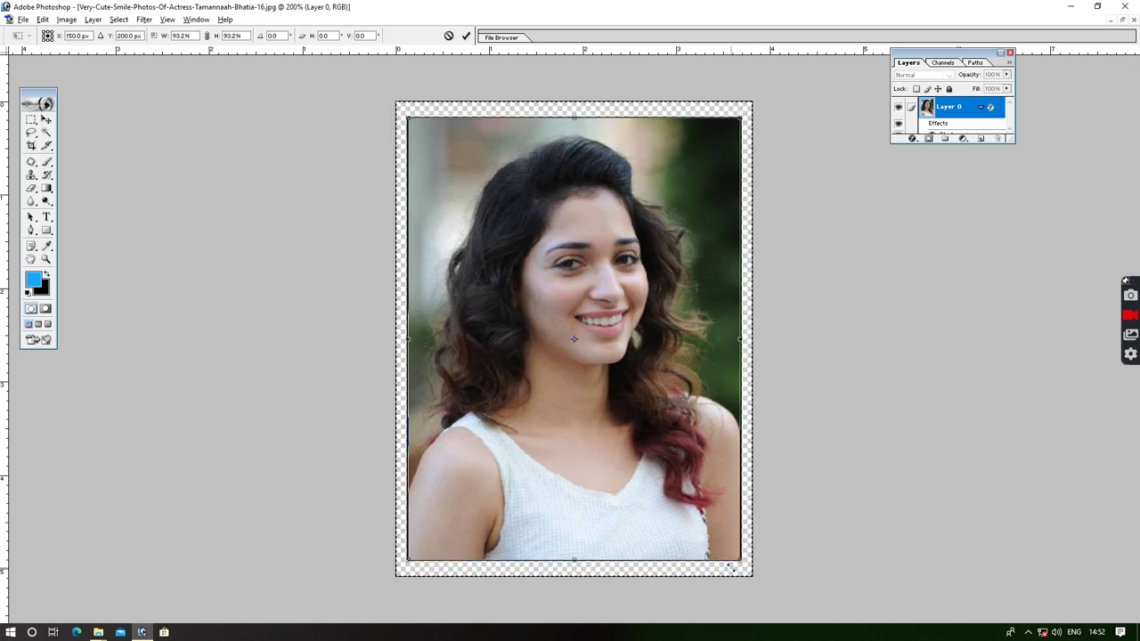
pyautogui.click(465, 37)
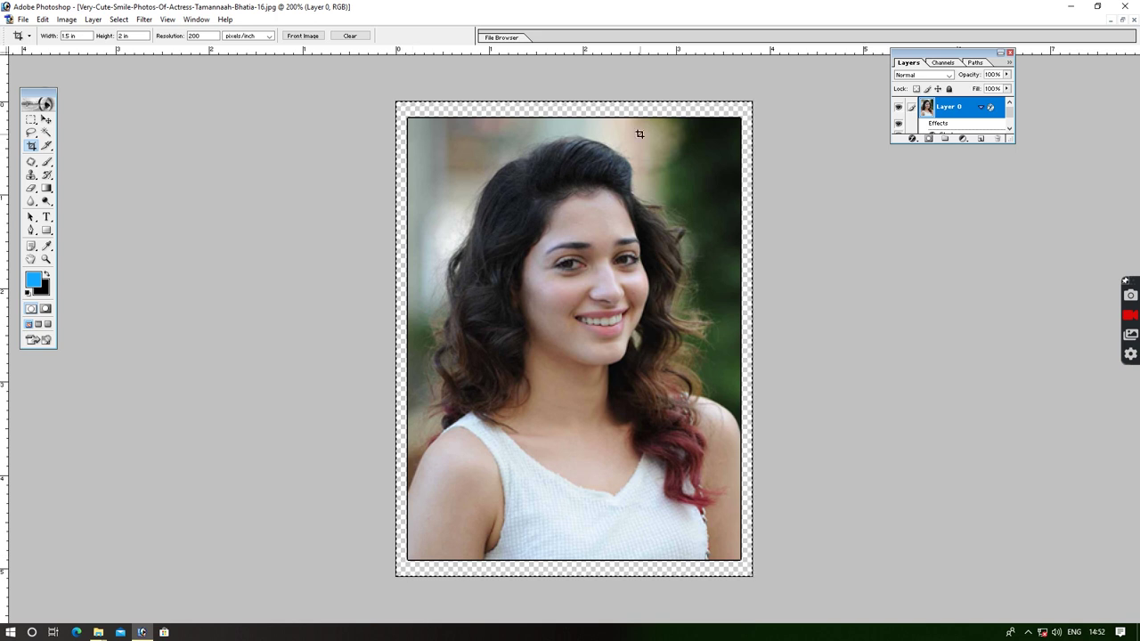
# Define the selected canvas with the bordered photo as a pattern, naming it with a person's first name
pyautogui.click(43, 19)
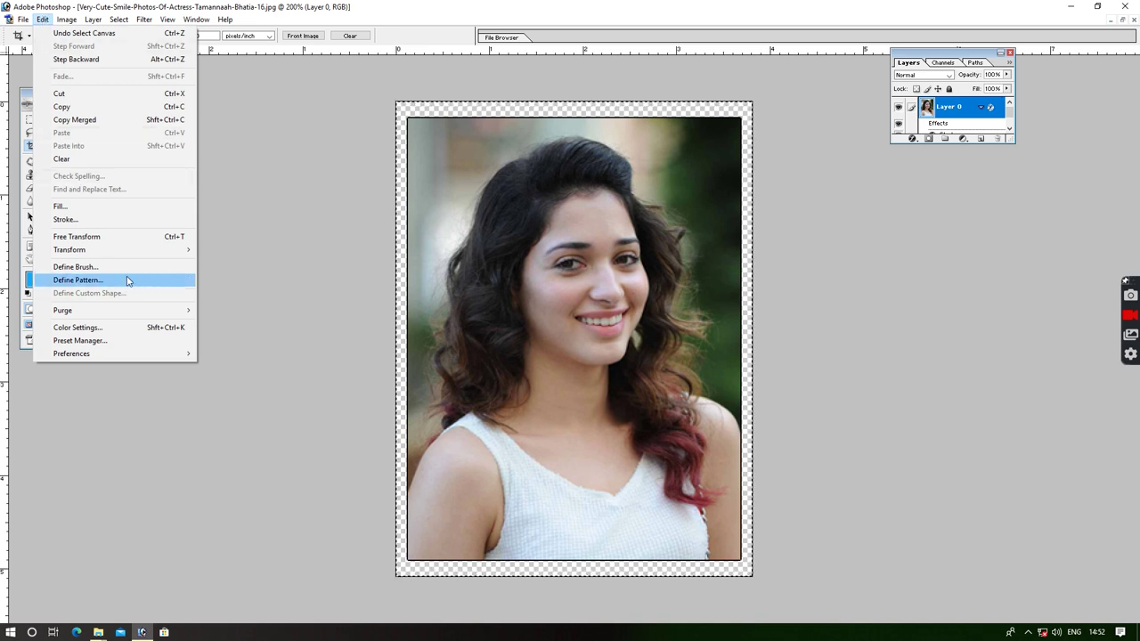
pyautogui.click(177, 283)
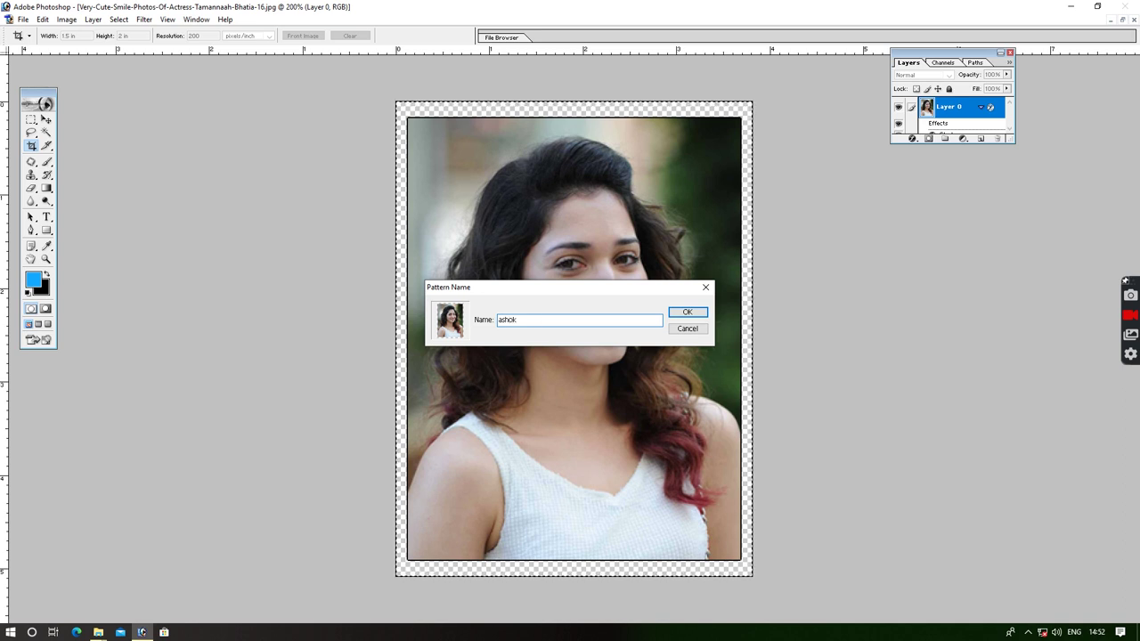
pyautogui.click(675, 316)
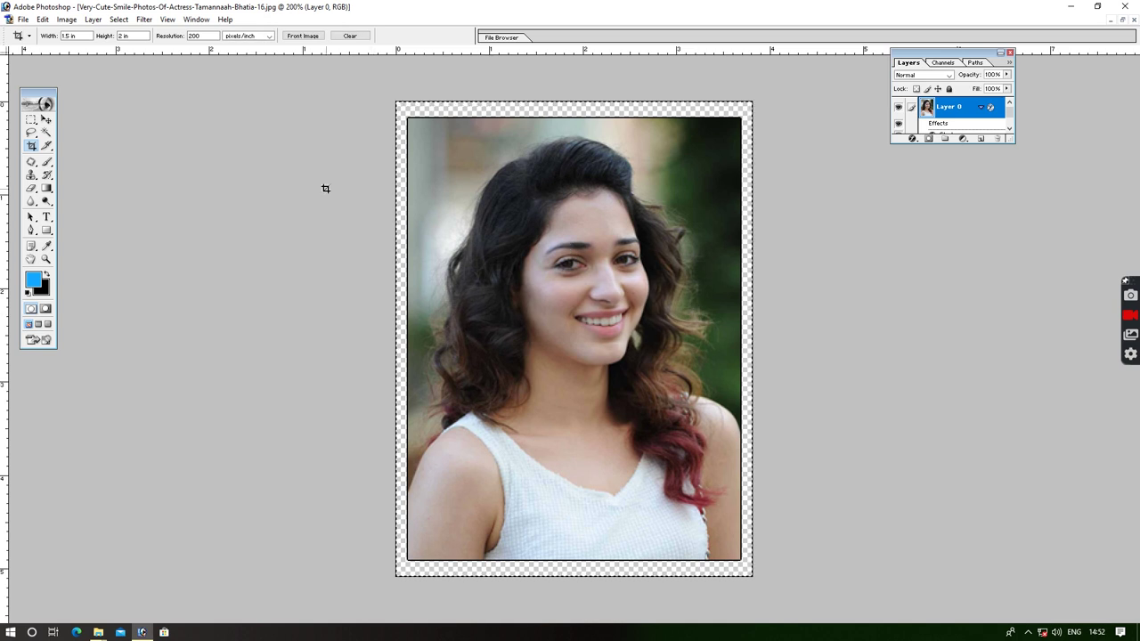
# Start a new document and switch its width and height units to pixels
pyautogui.click(24, 20)
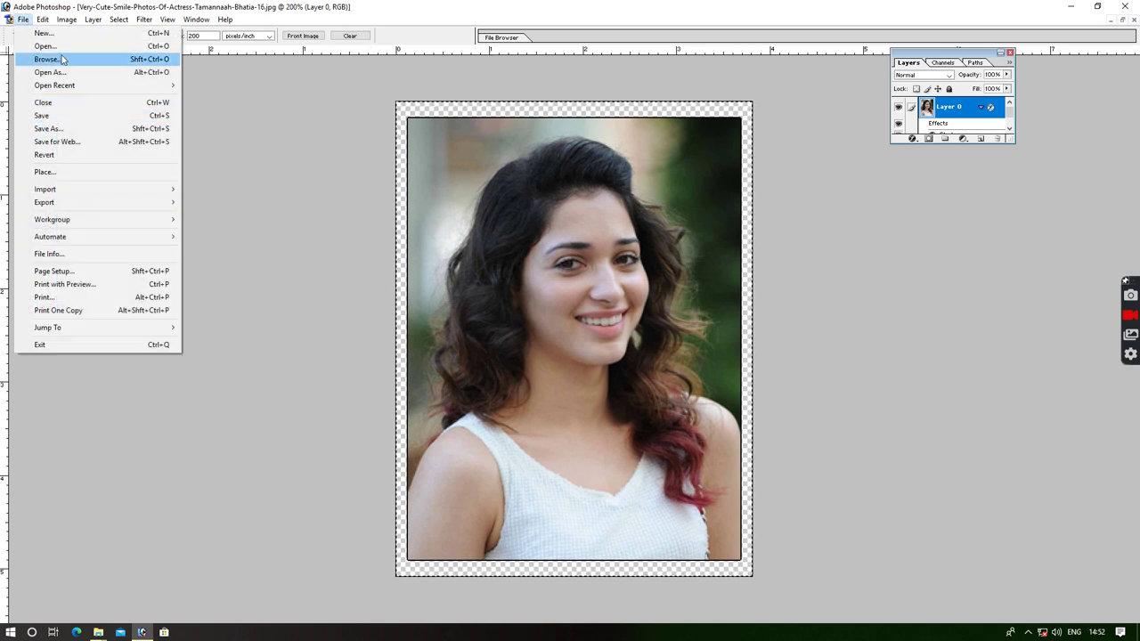
pyautogui.click(112, 35)
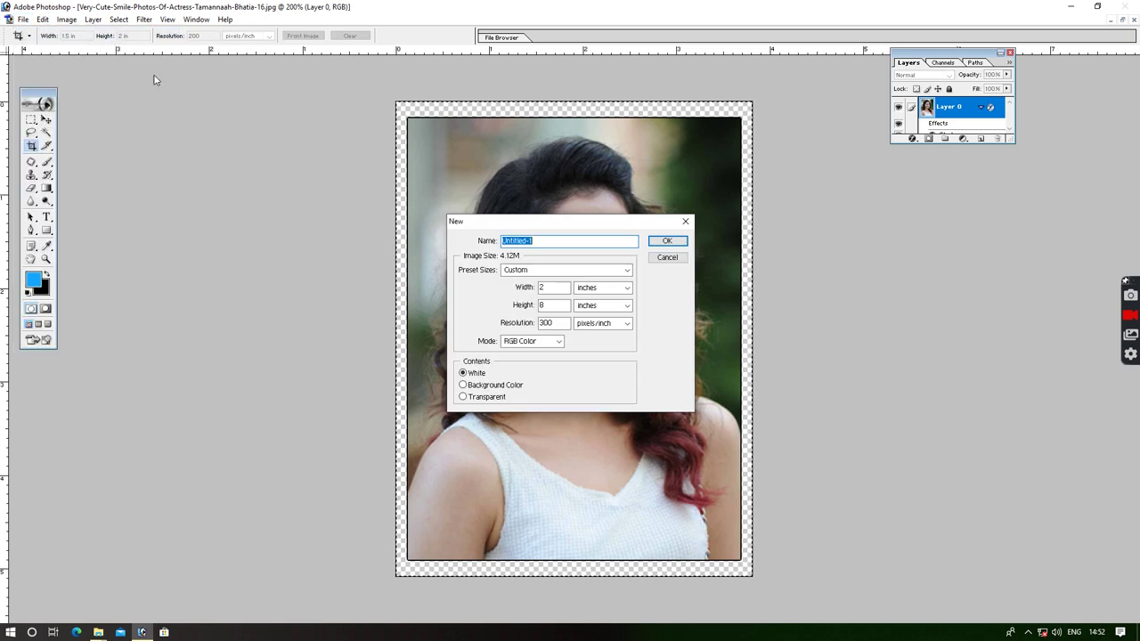
pyautogui.click(592, 290)
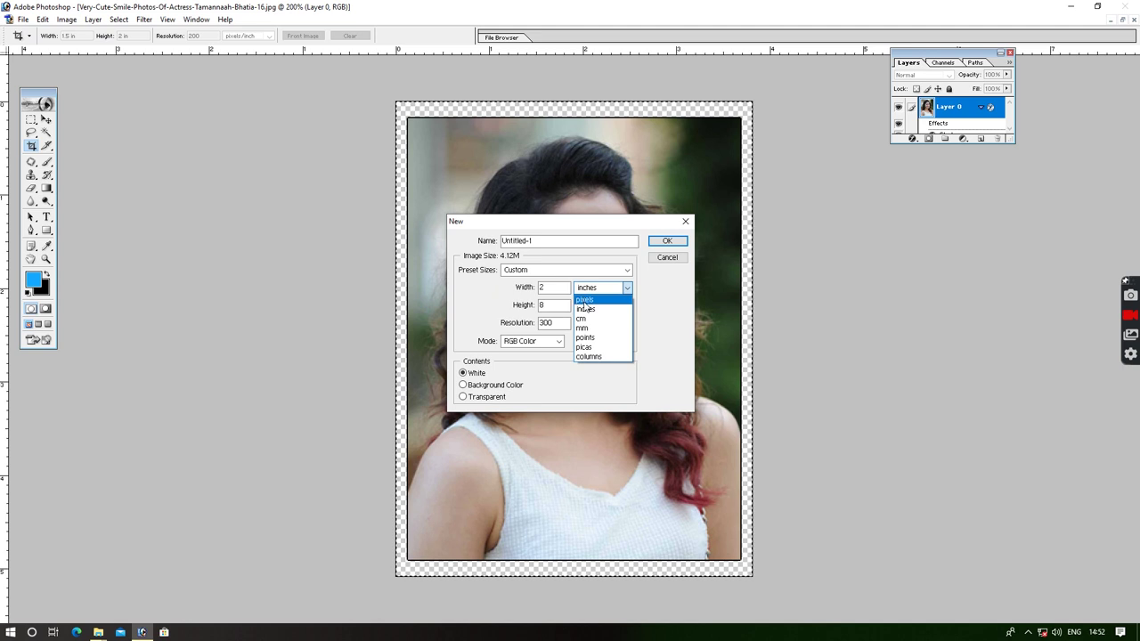
pyautogui.click(595, 297)
pyautogui.click(601, 305)
pyautogui.click(592, 316)
# Create the new white document with a width of 1200 pixels and a height of 800 pixels
pyautogui.moveTo(564, 288); pyautogui.dragTo(420, 285)
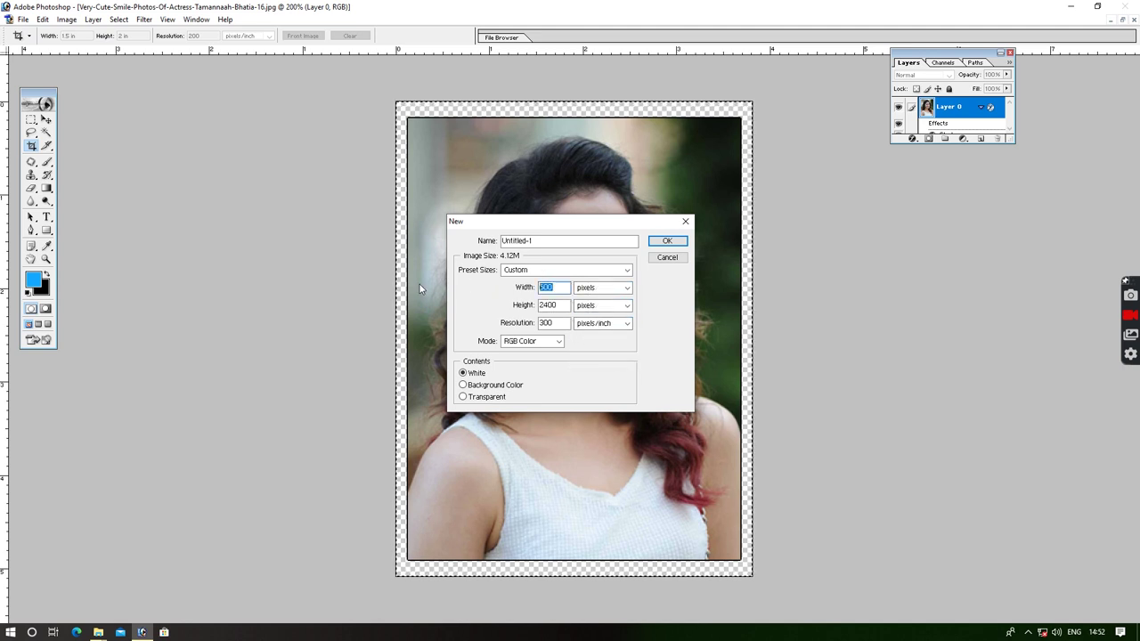
pyautogui.press('BackSpace')
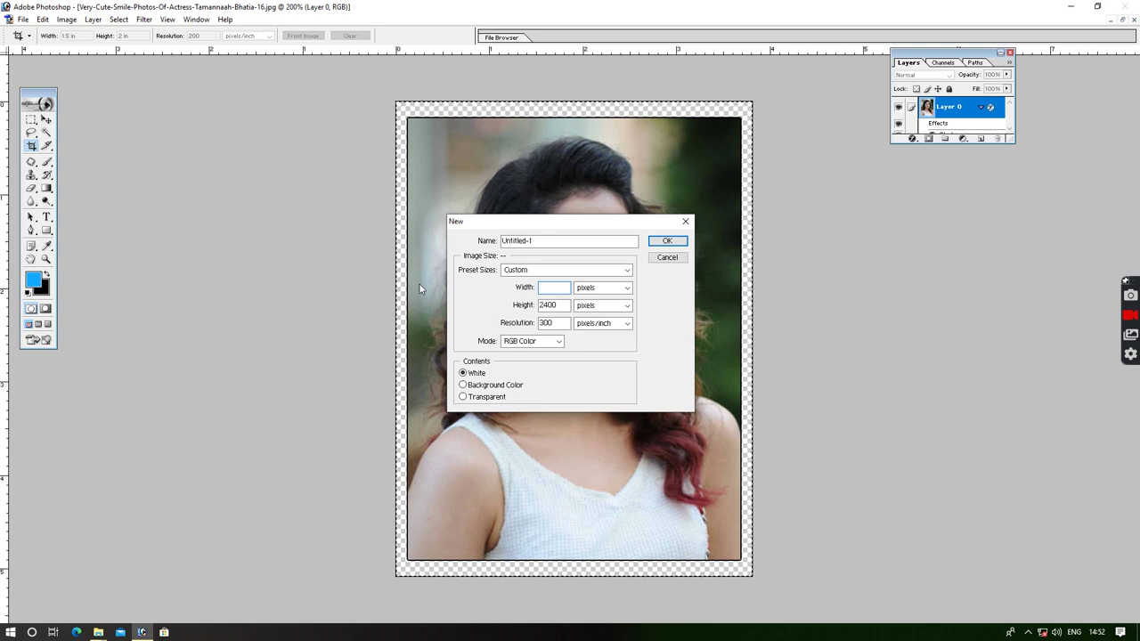
pyautogui.write('1200')
pyautogui.moveTo(563, 305); pyautogui.dragTo(438, 309)
pyautogui.press('BackSpace')
pyautogui.write('800')
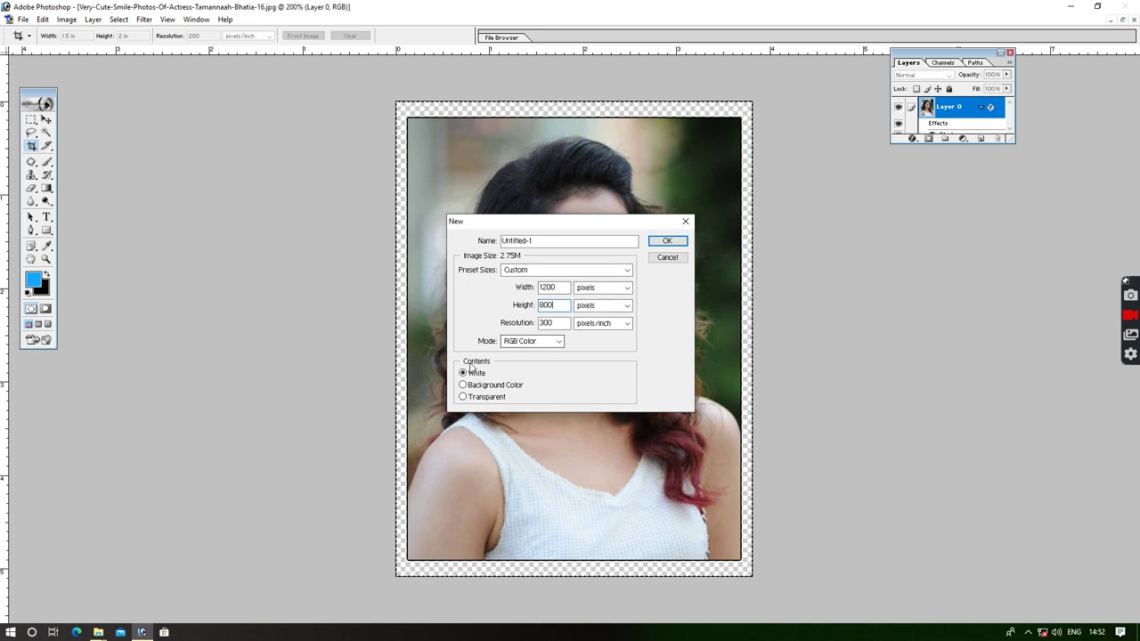
pyautogui.click(660, 240)
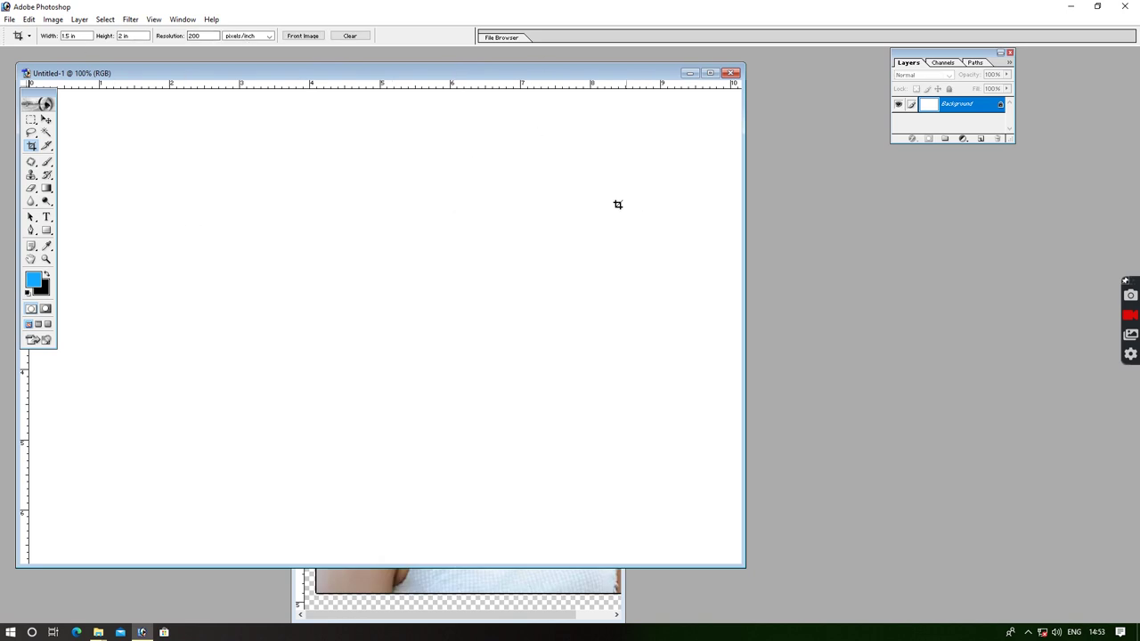
# Fill the blank sheet with the newly defined portrait pattern, using Normal mode at 100% opacity
pyautogui.moveTo(523, 75); pyautogui.dragTo(692, 96)
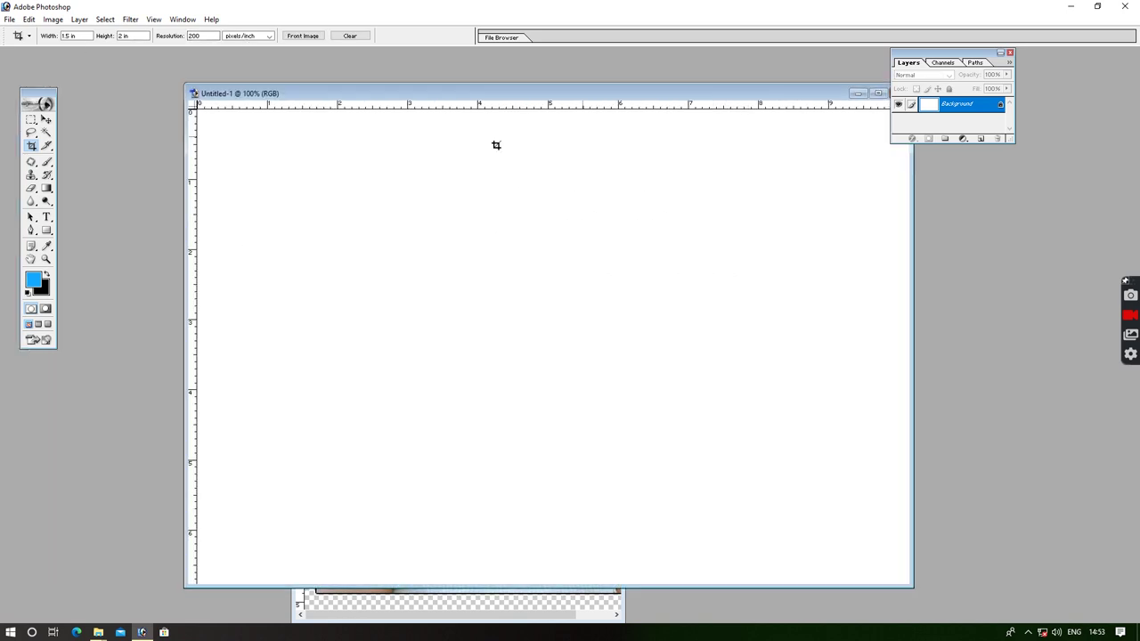
pyautogui.click(29, 20)
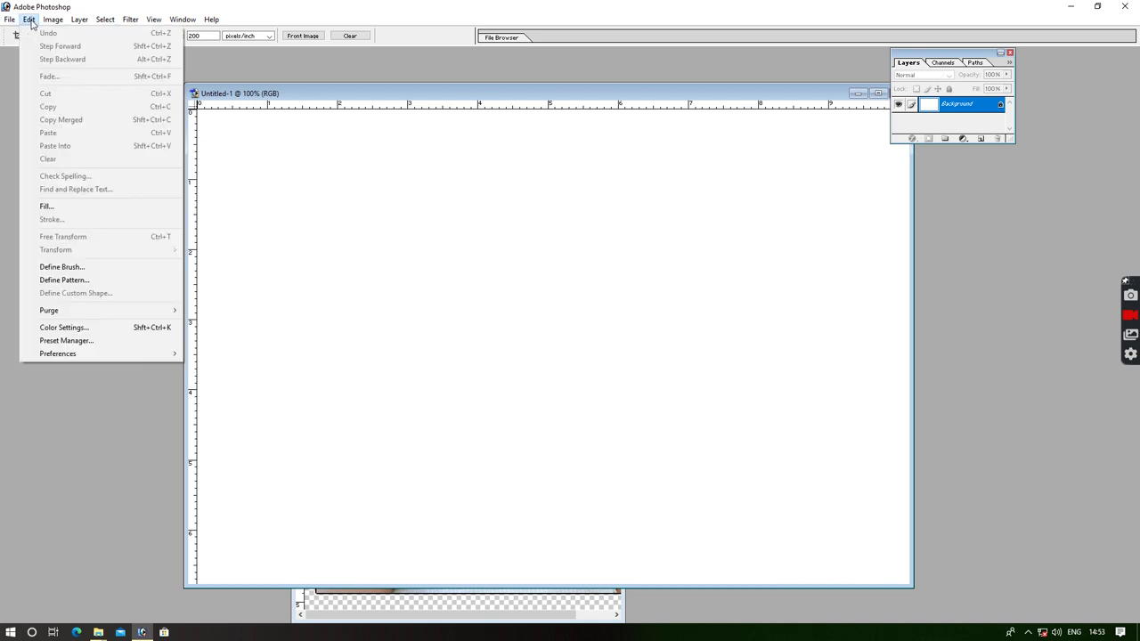
pyautogui.click(90, 208)
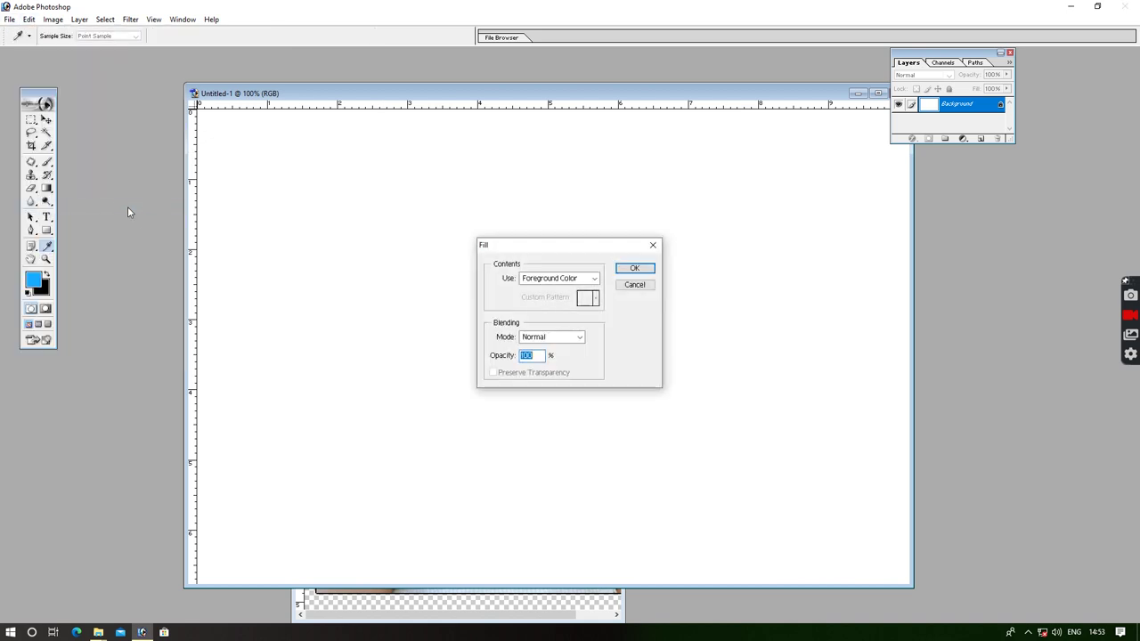
pyautogui.click(548, 280)
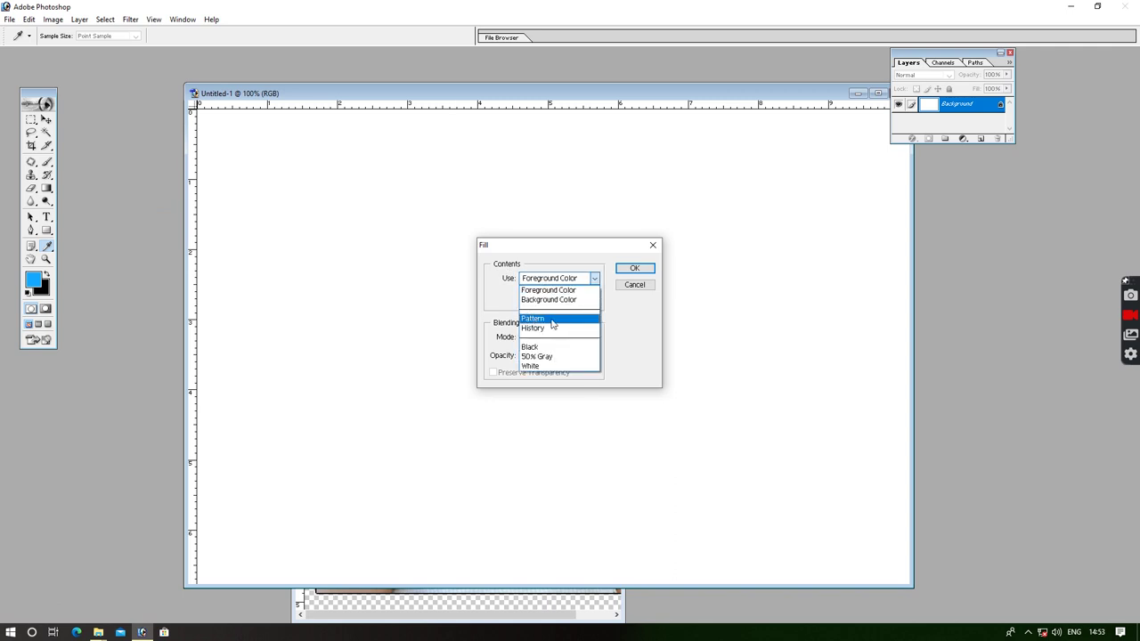
pyautogui.click(552, 321)
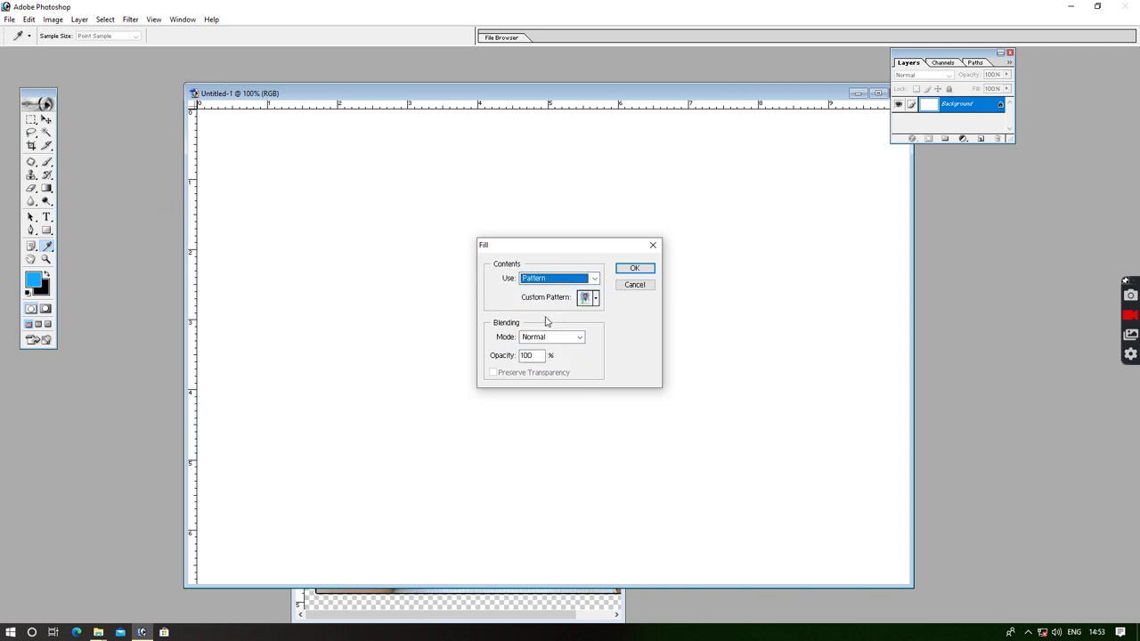
pyautogui.click(595, 299)
pyautogui.moveTo(641, 332); pyautogui.dragTo(640, 377)
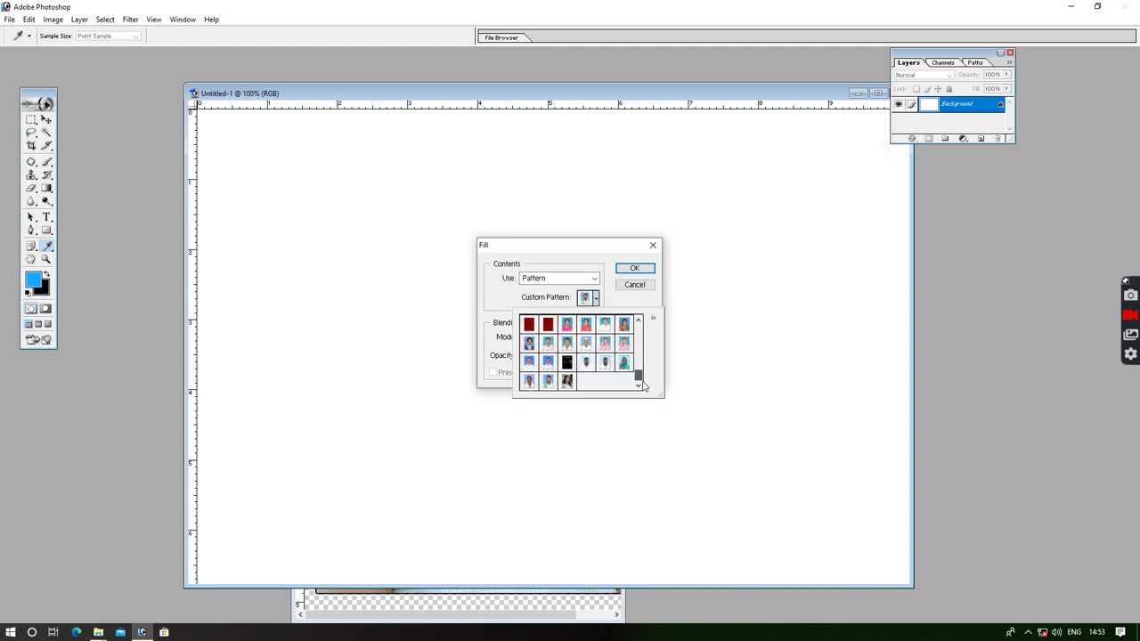
pyautogui.click(567, 381)
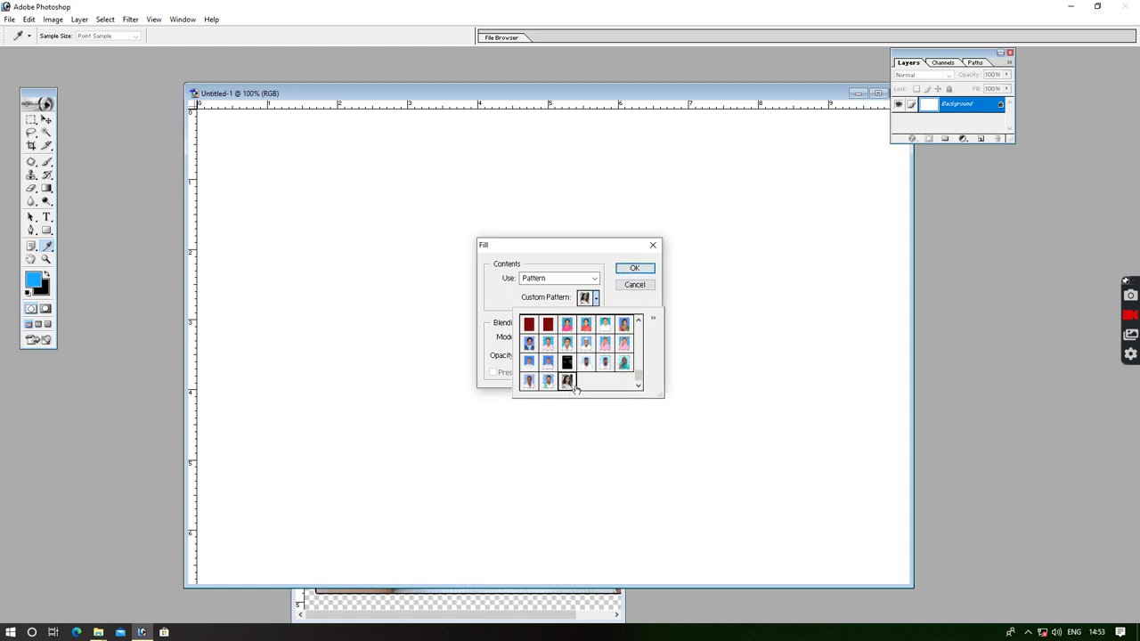
pyautogui.click(634, 268)
pyautogui.press('c')
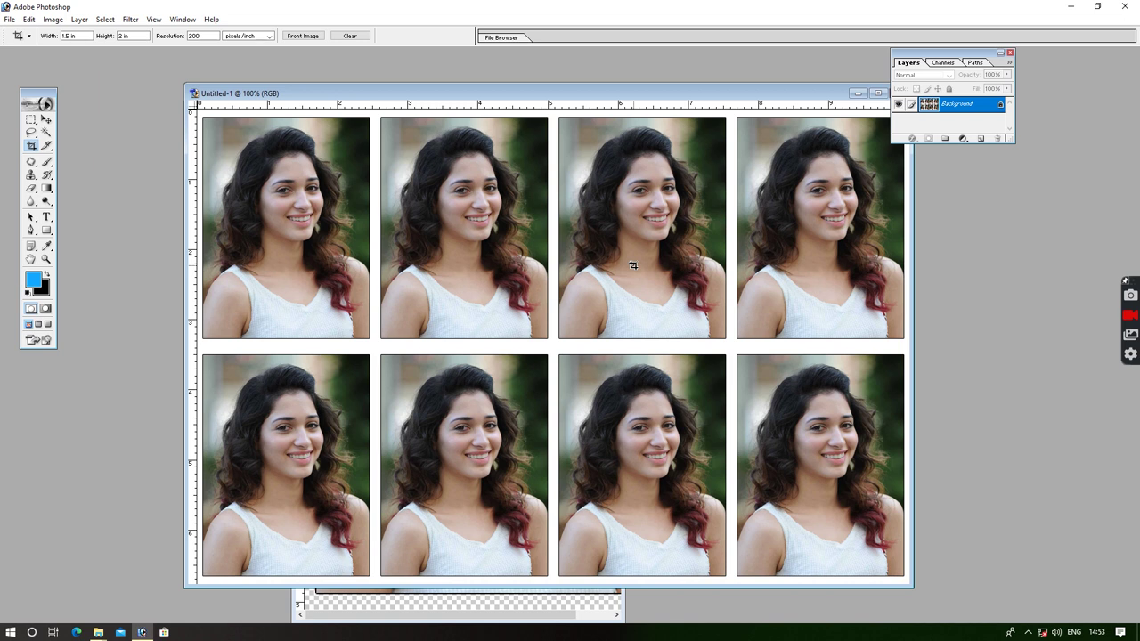
# Maximize the document window and inspect the tiled portraits and their spacing up close and as a whole sheet
pyautogui.moveTo(658, 94); pyautogui.dragTo(594, 80)
pyautogui.click(815, 79)
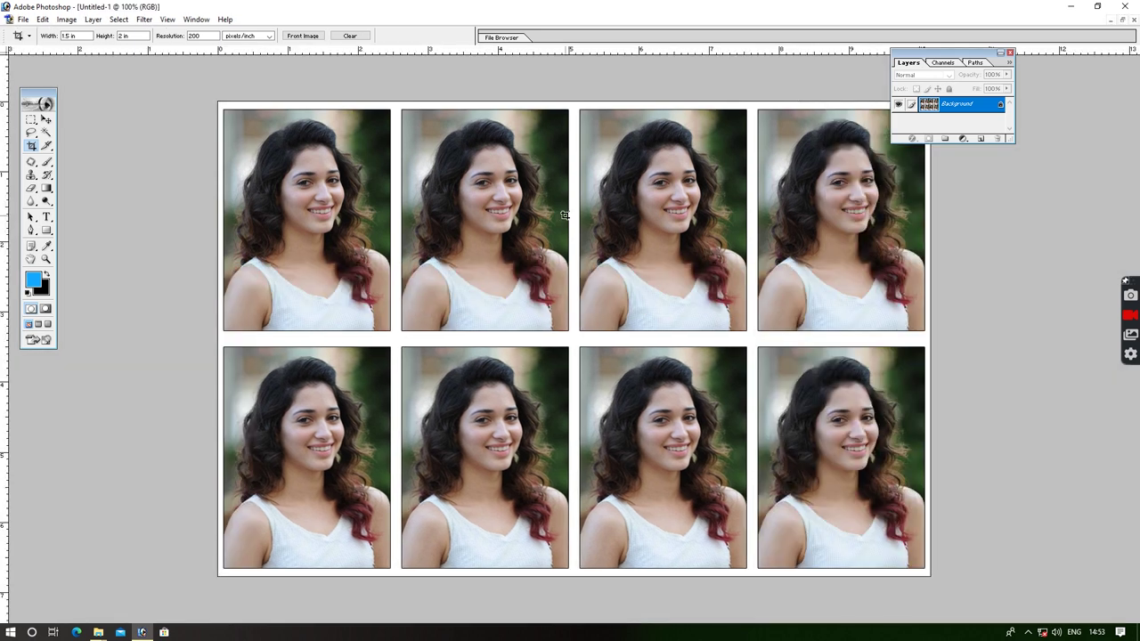
pyautogui.hotkey('ctrl', '+')
pyautogui.hotkey('ctrl', '+')
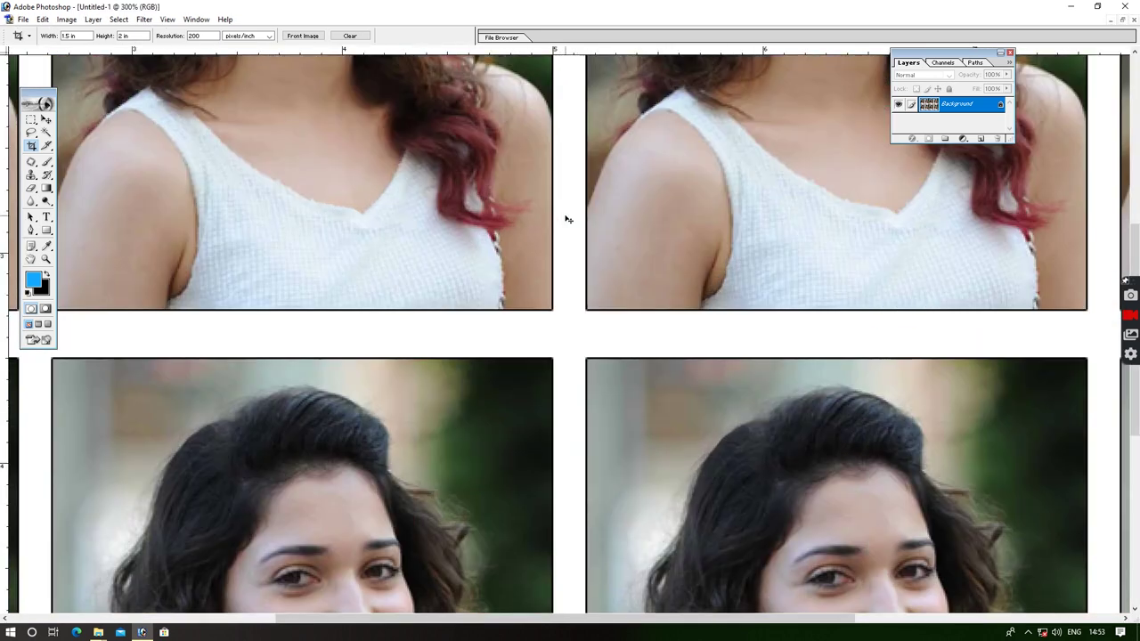
pyautogui.hotkey('ctrl', '-')
pyautogui.hotkey('ctrl', '-')
pyautogui.hotkey('ctrl', '-')
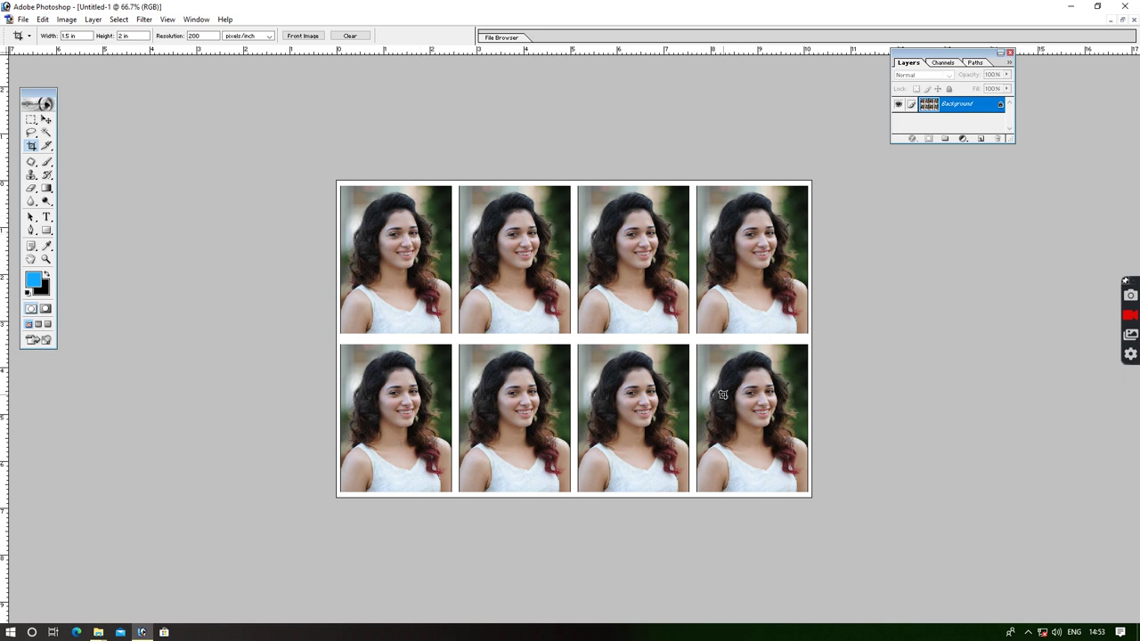
pyautogui.hotkey('ctrl', 'p')
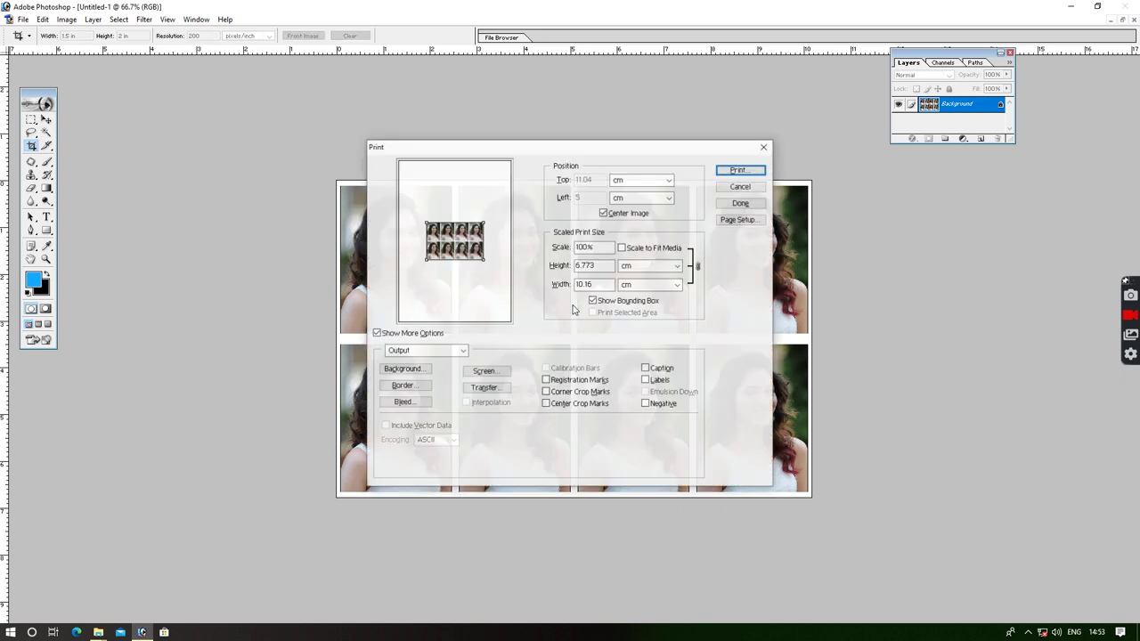
pyautogui.click(622, 248)
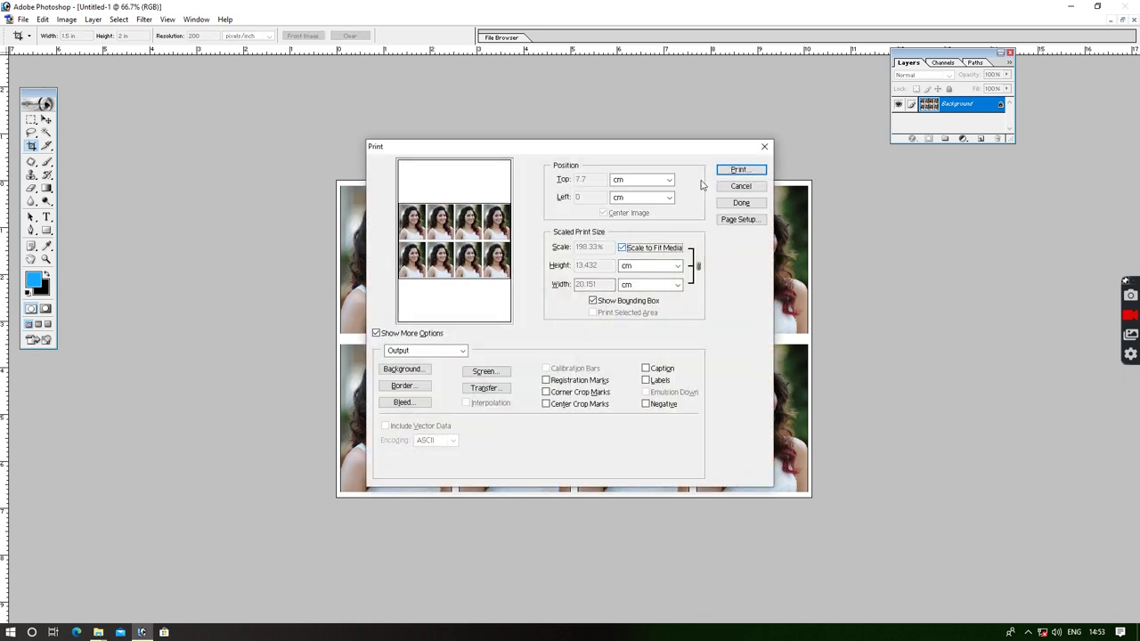
pyautogui.click(764, 146)
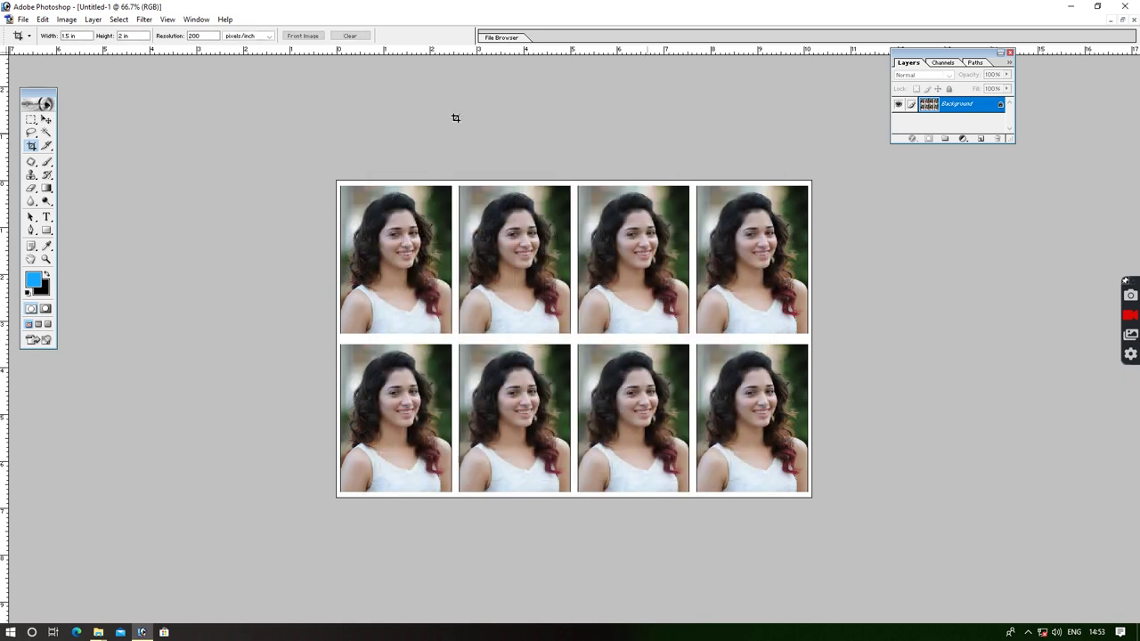
# Rotate the whole canvas of tiled portraits 90° clockwise
pyautogui.click(66, 18)
pyautogui.moveTo(141, 144)
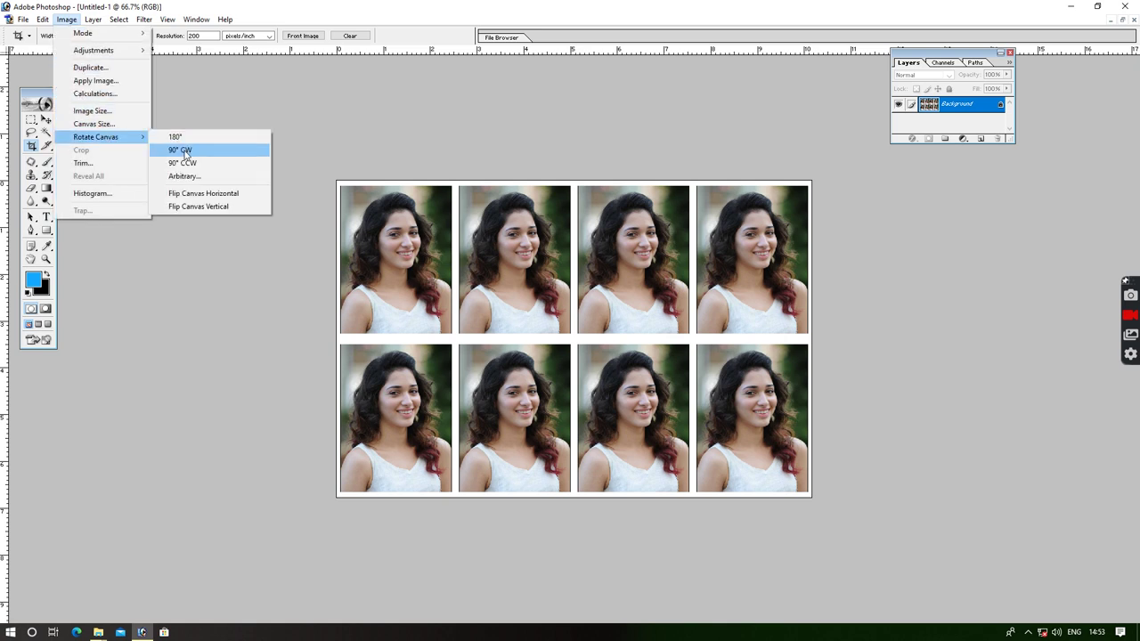
pyautogui.click(181, 150)
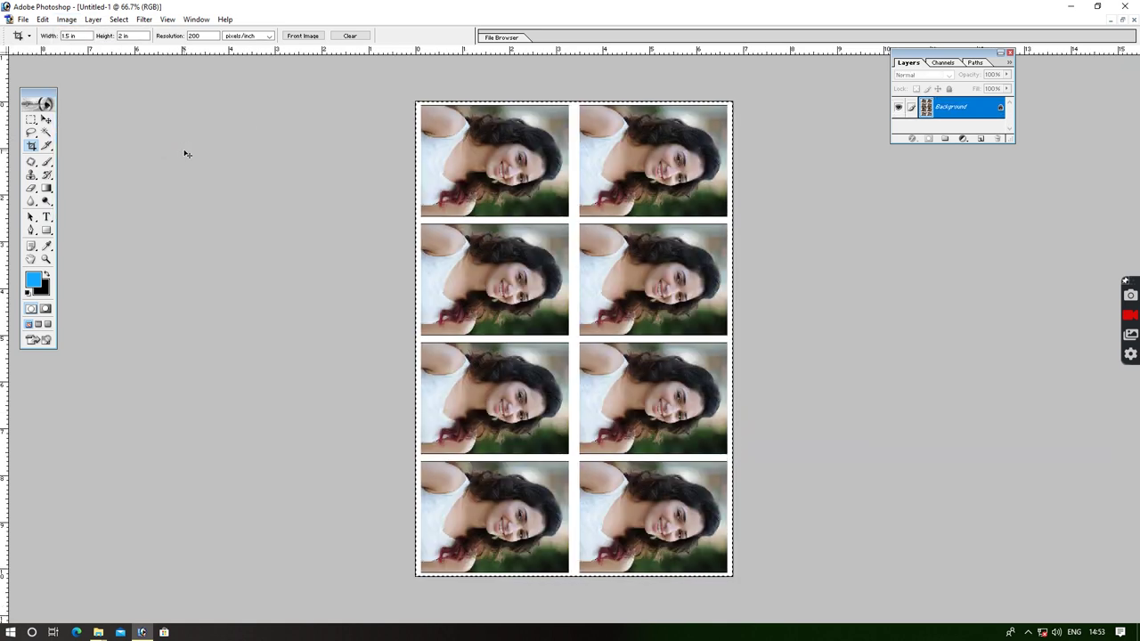
# Scale the rotated sheet's print to fit the media and proceed to the printer selection
pyautogui.hotkey('ctrl', 'p')
pyautogui.click(622, 248)
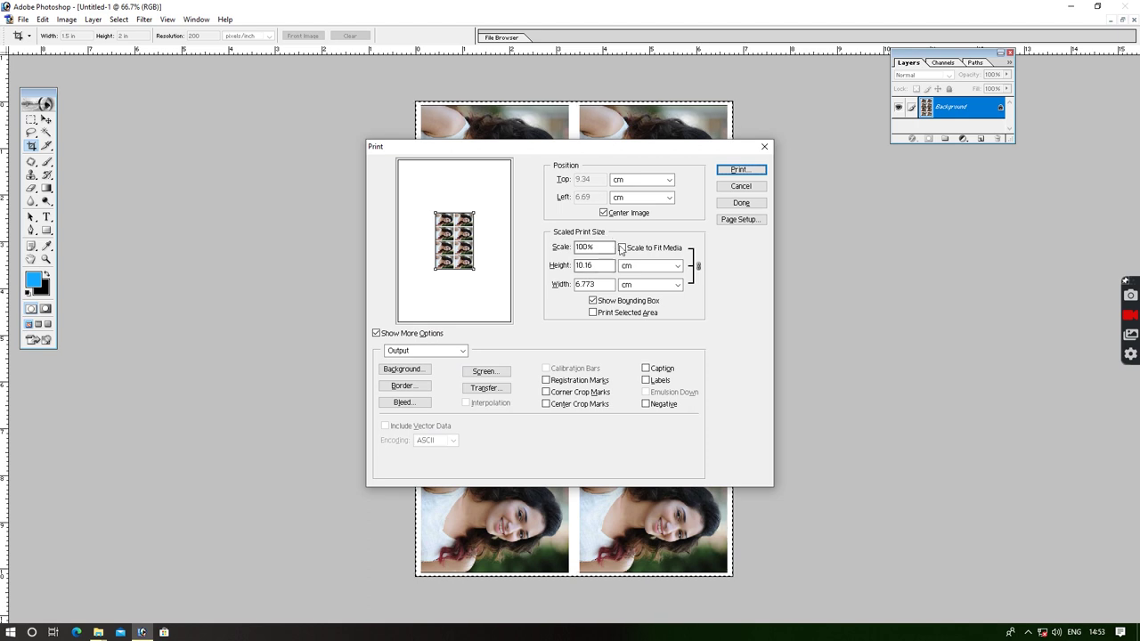
pyautogui.click(741, 169)
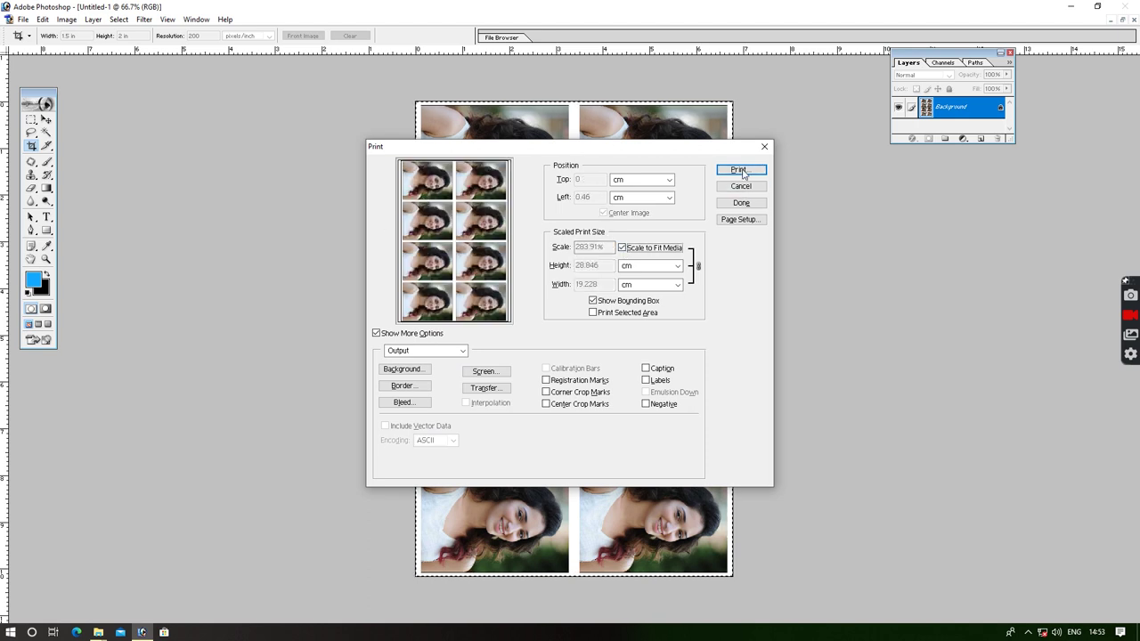
# Choose the EPSON L565 Series printer and set its media to Photo Paper (Glossy)
pyautogui.click(529, 81)
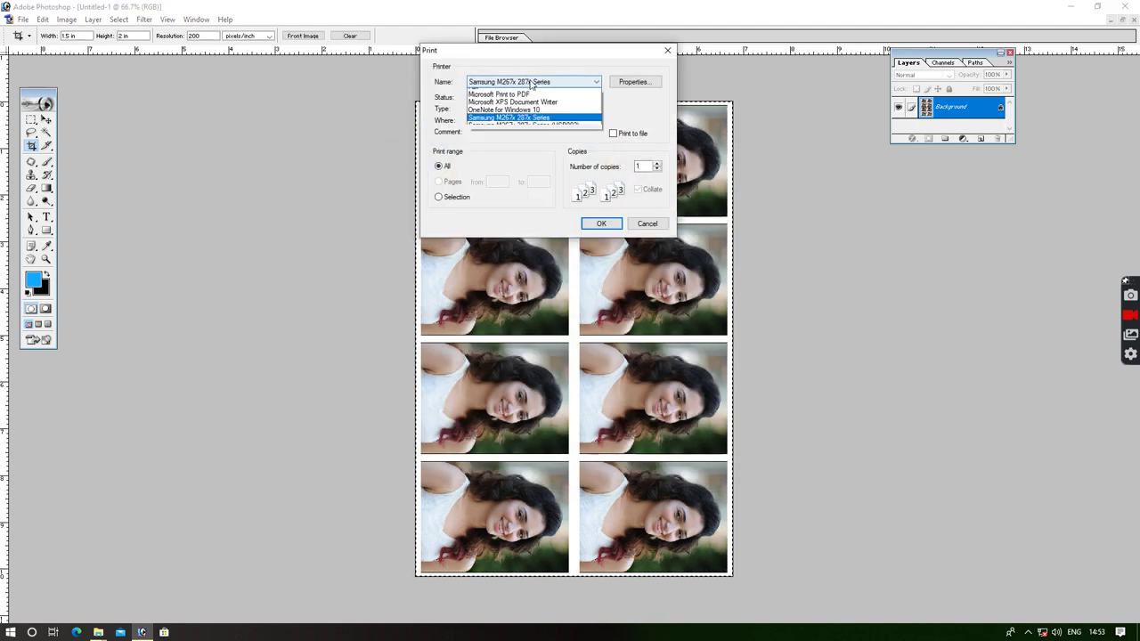
pyautogui.click(517, 94)
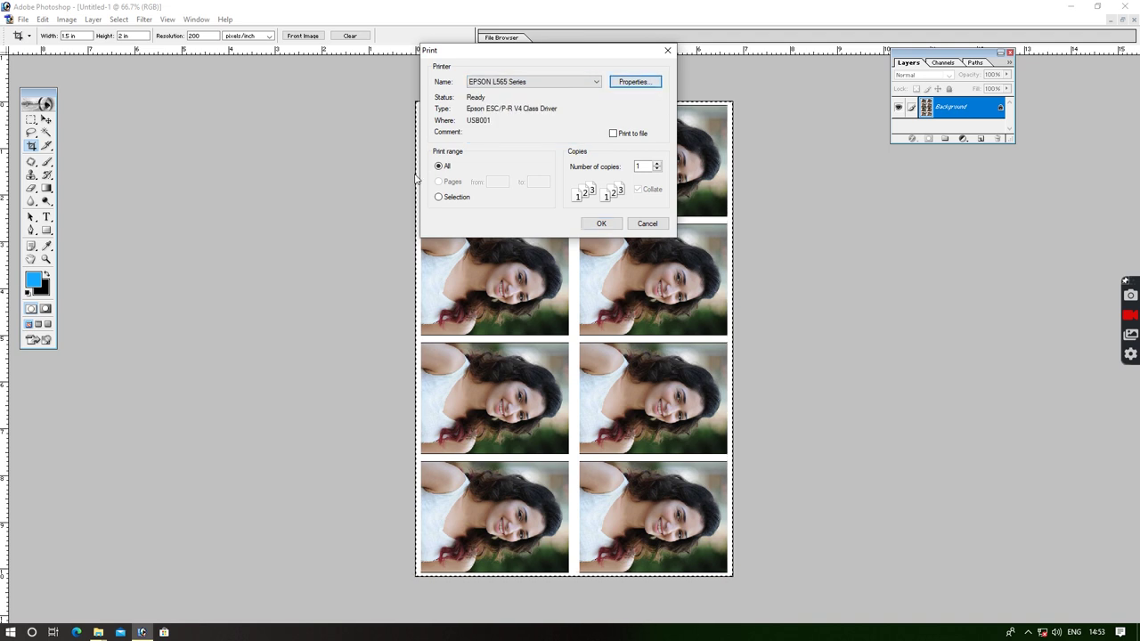
pyautogui.click(589, 120)
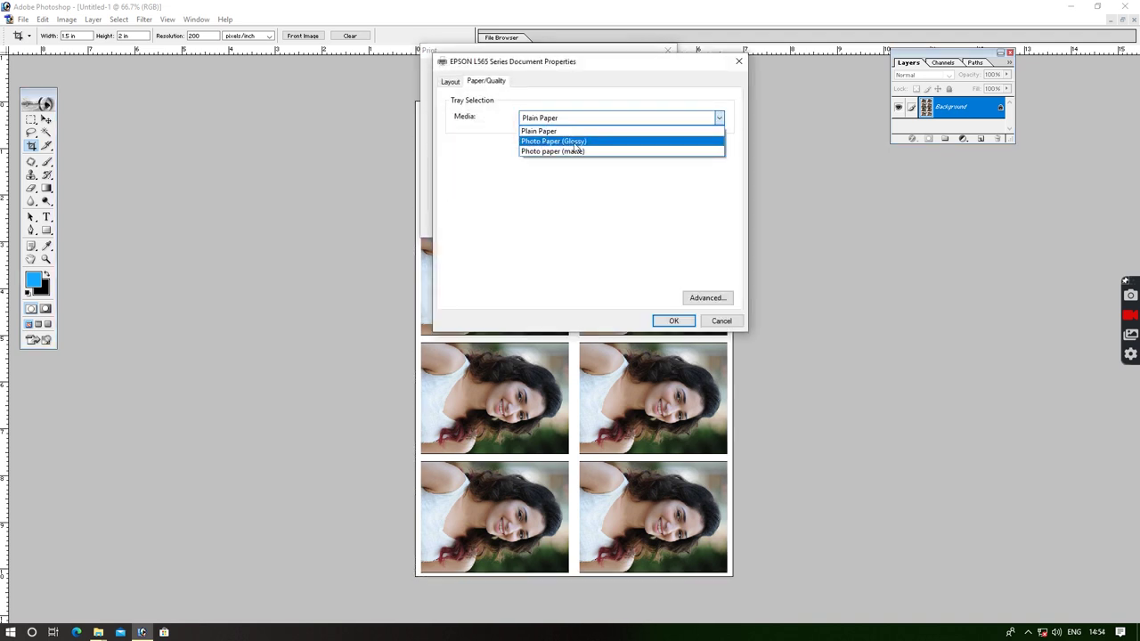
pyautogui.click(561, 145)
# Set the printer's paper size to 102 x 152 mm (4 x 6 in), accept the properties and print the sheet
pyautogui.click(724, 306)
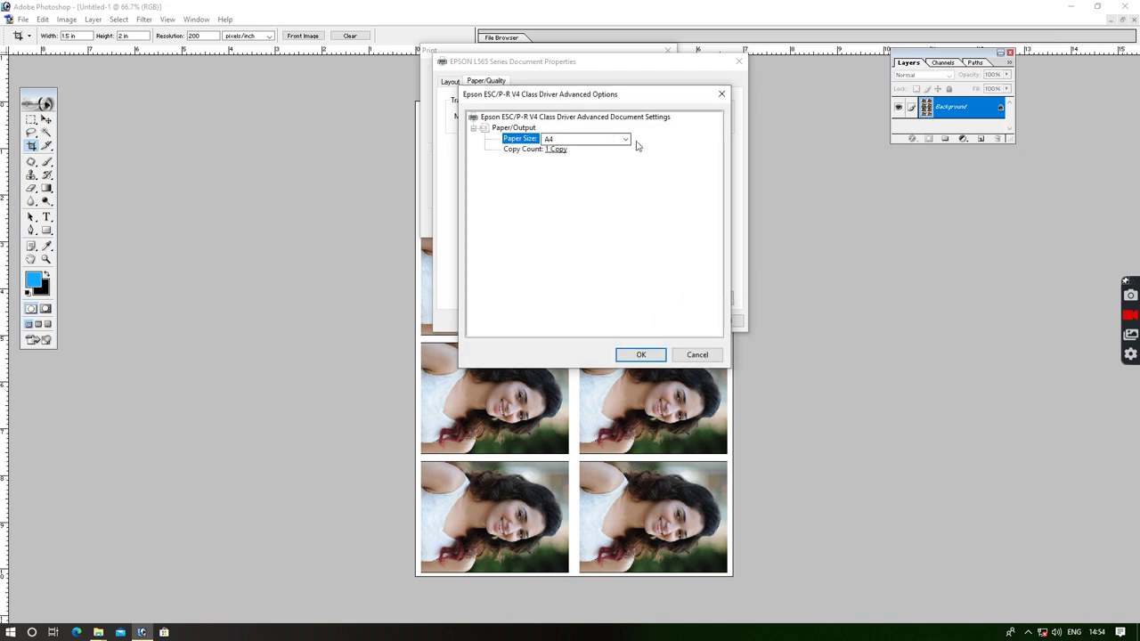
pyautogui.click(626, 140)
pyautogui.click(589, 152)
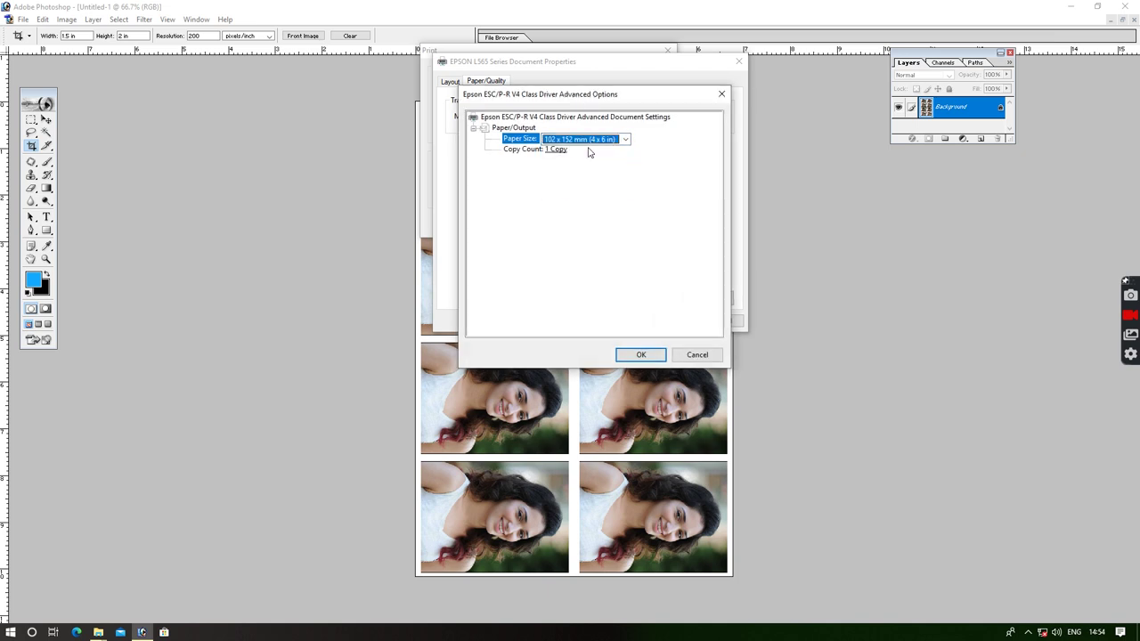
pyautogui.click(640, 355)
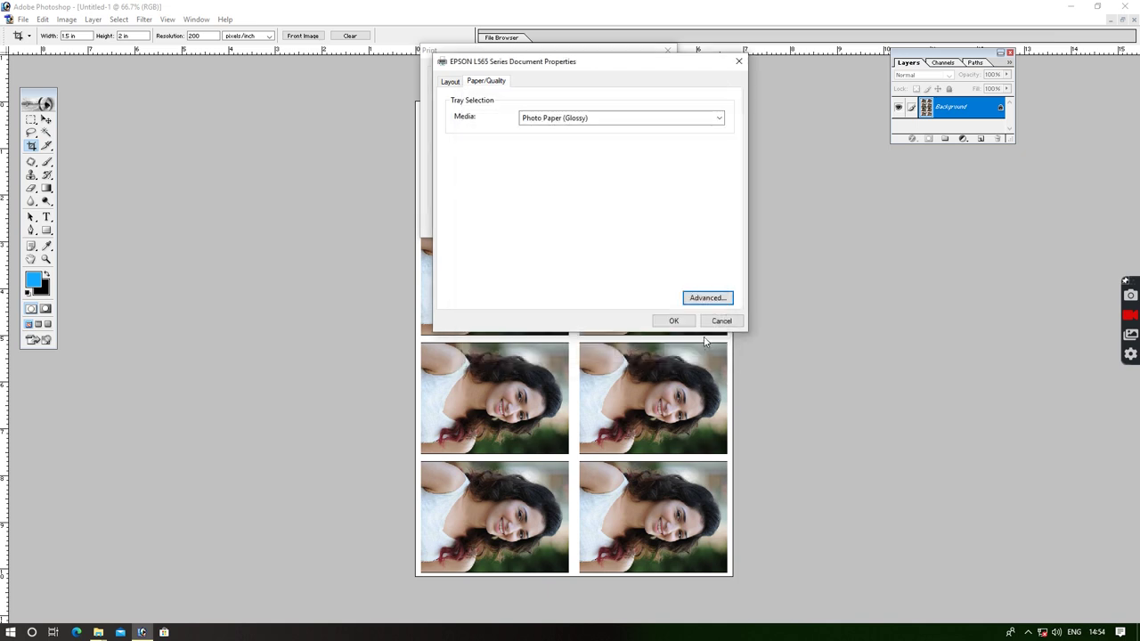
pyautogui.click(661, 319)
pyautogui.click(602, 224)
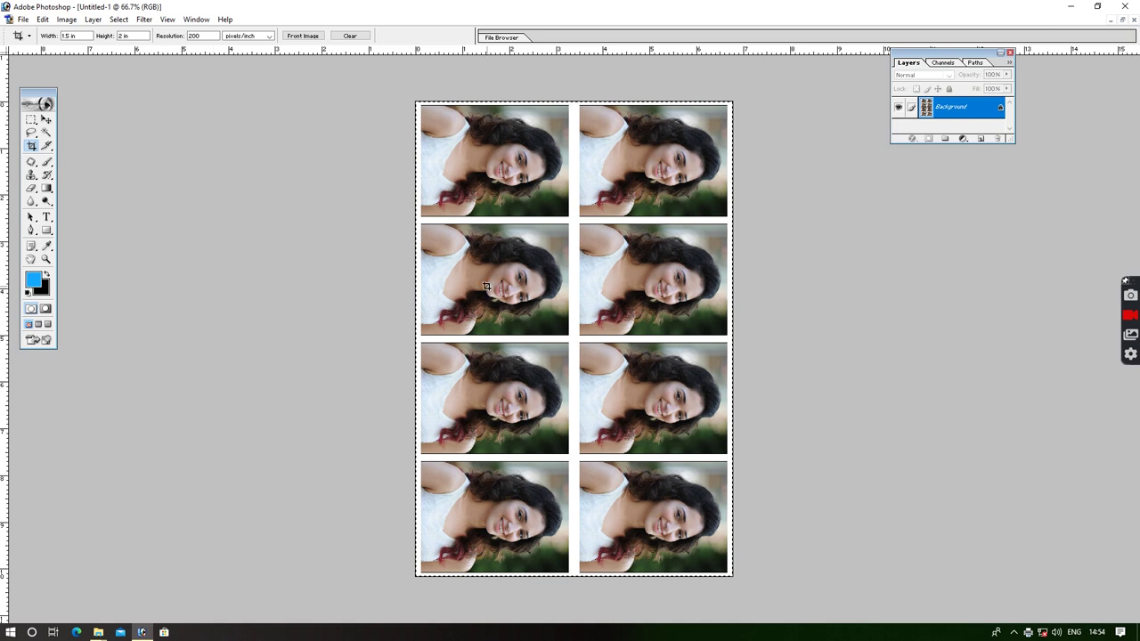
# Minimize the open windows, open the visiting card image from the desktop in Photos and start printing it
pyautogui.click(1121, 19)
pyautogui.click(1070, 7)
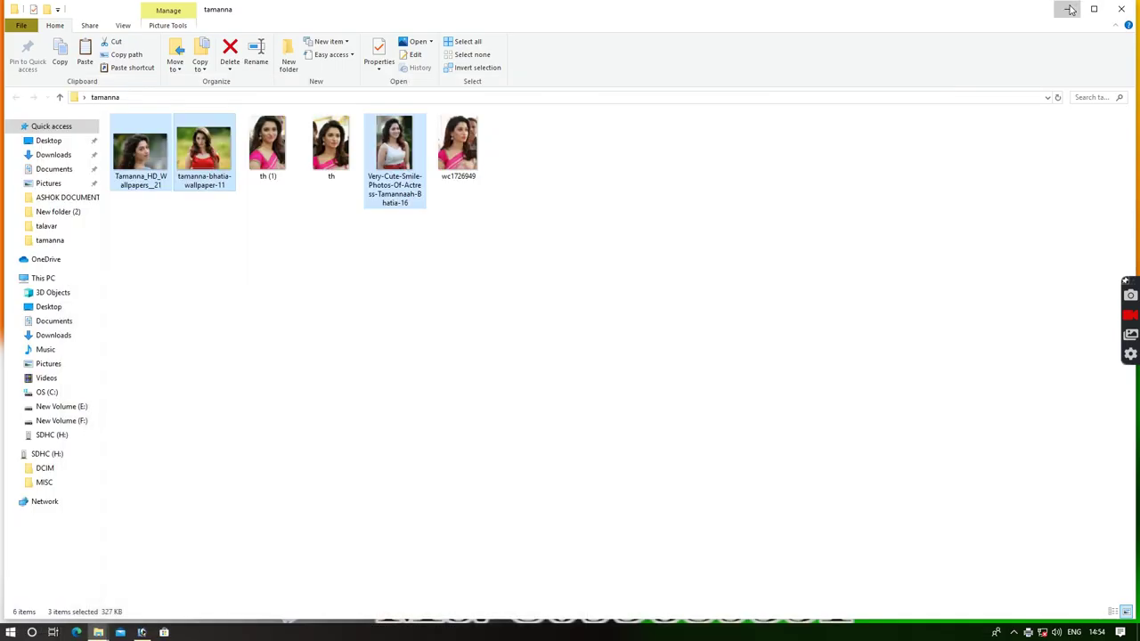
pyautogui.click(1070, 9)
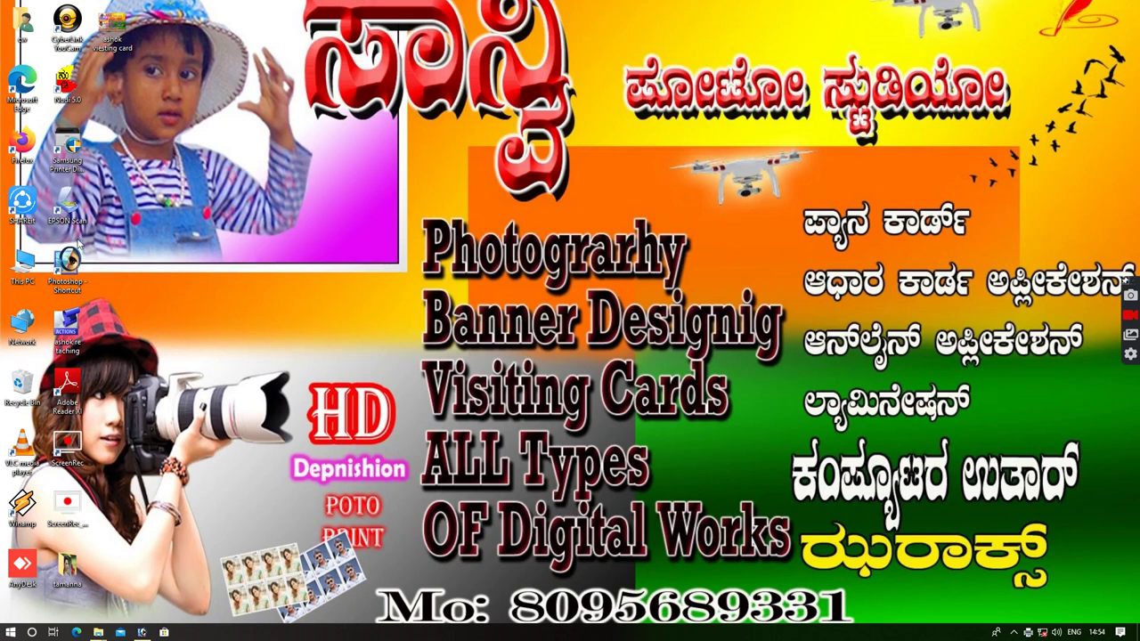
pyautogui.doubleClick(110, 33)
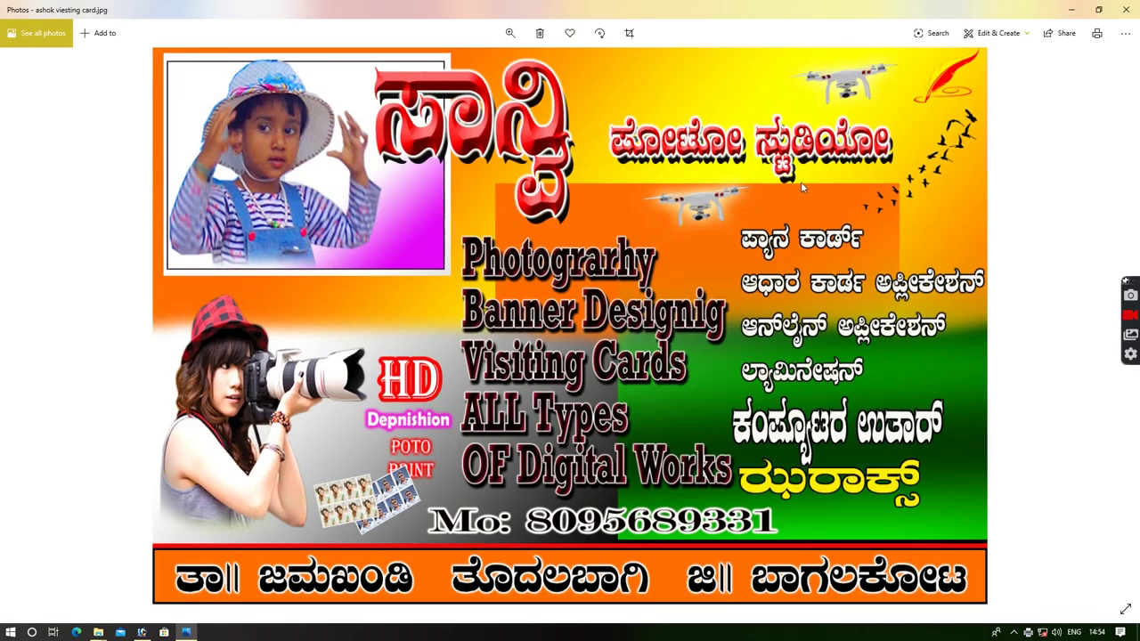
pyautogui.hotkey('ctrl', 'p')
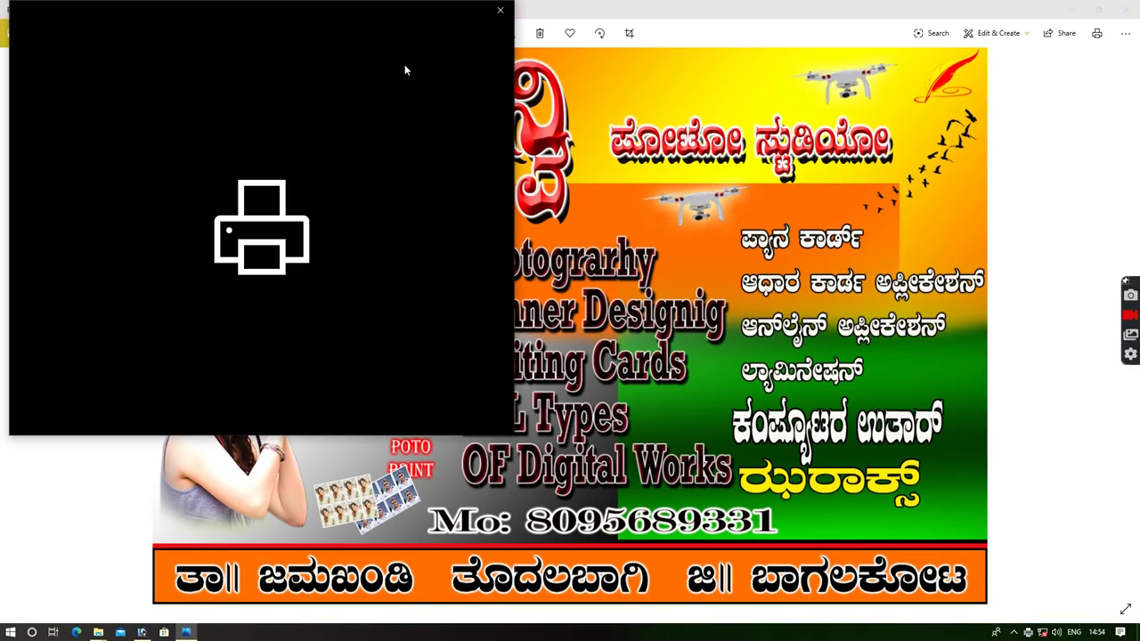